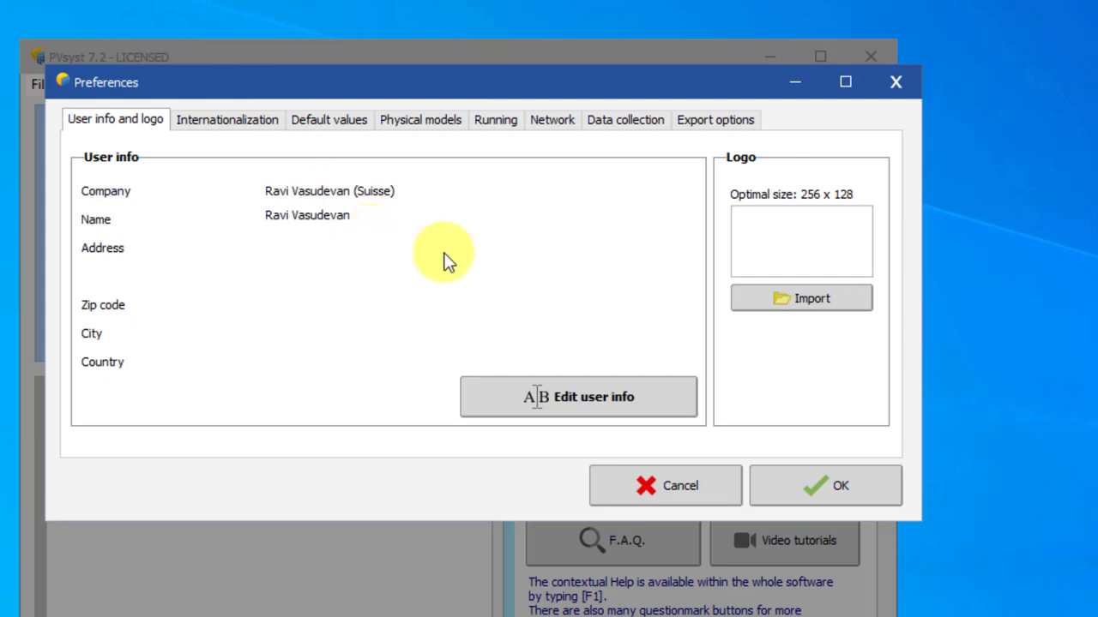
- Accept the preferences and review the commands available for files, preliminary design, projects and help
{"action": "left_click", "coordinate": [894, 480]}
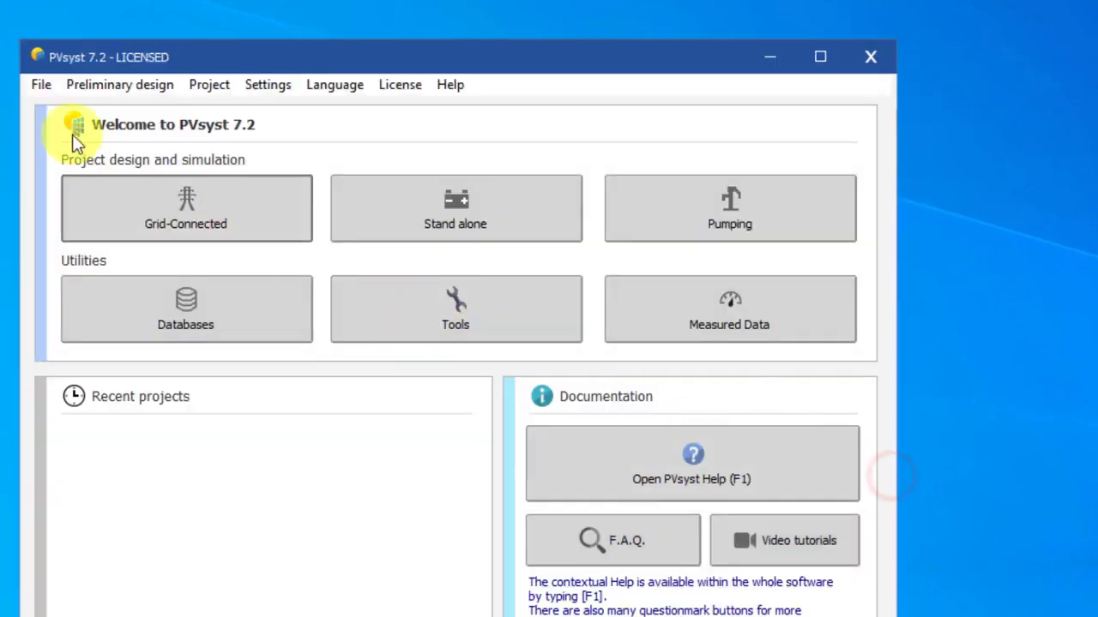
{"action": "left_click", "coordinate": [40, 85]}
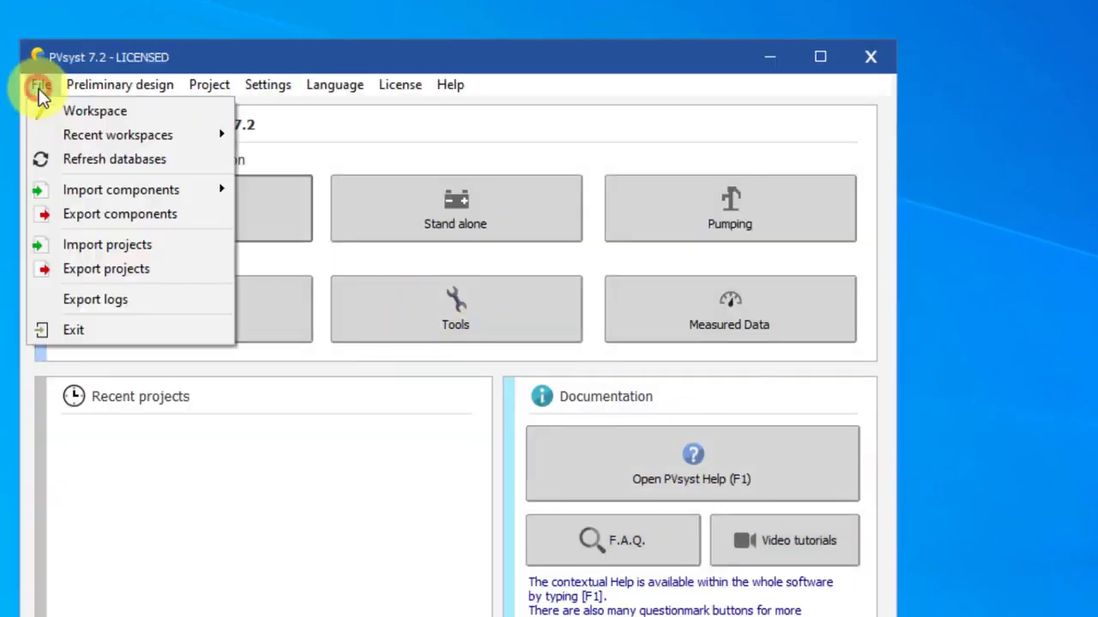
{"action": "mouse_move", "coordinate": [82, 93]}
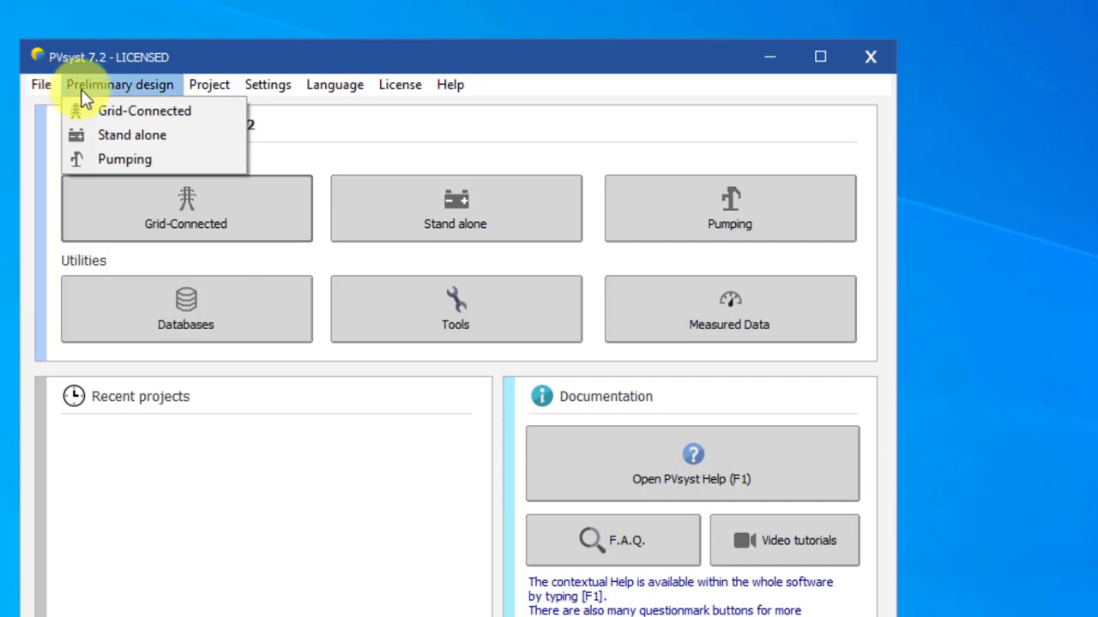
{"action": "mouse_move", "coordinate": [205, 86]}
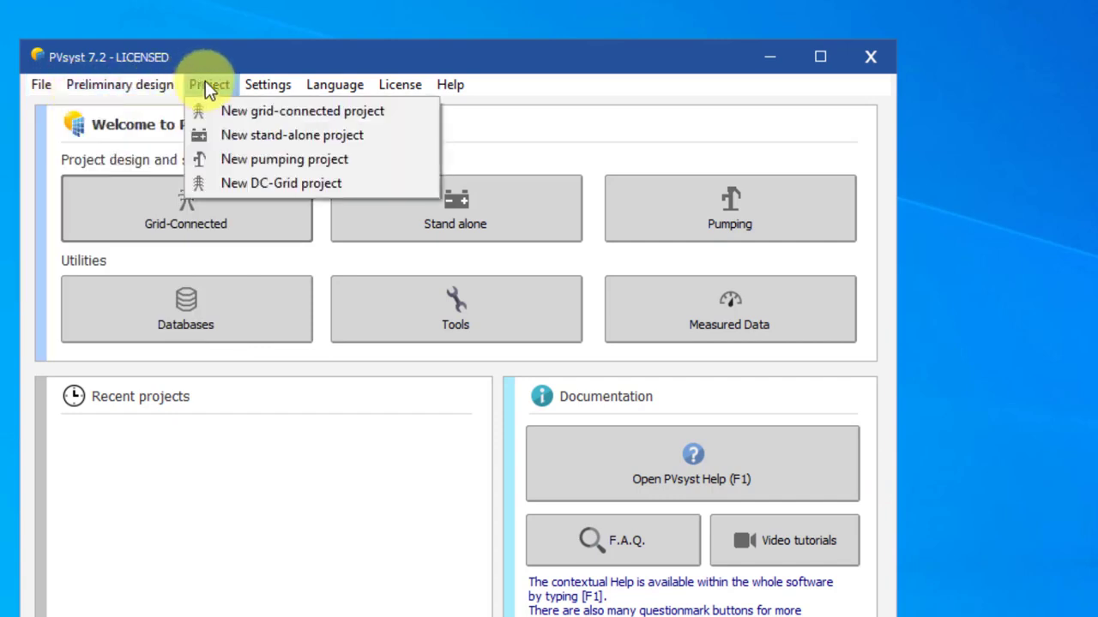
{"action": "left_click", "coordinate": [205, 85]}
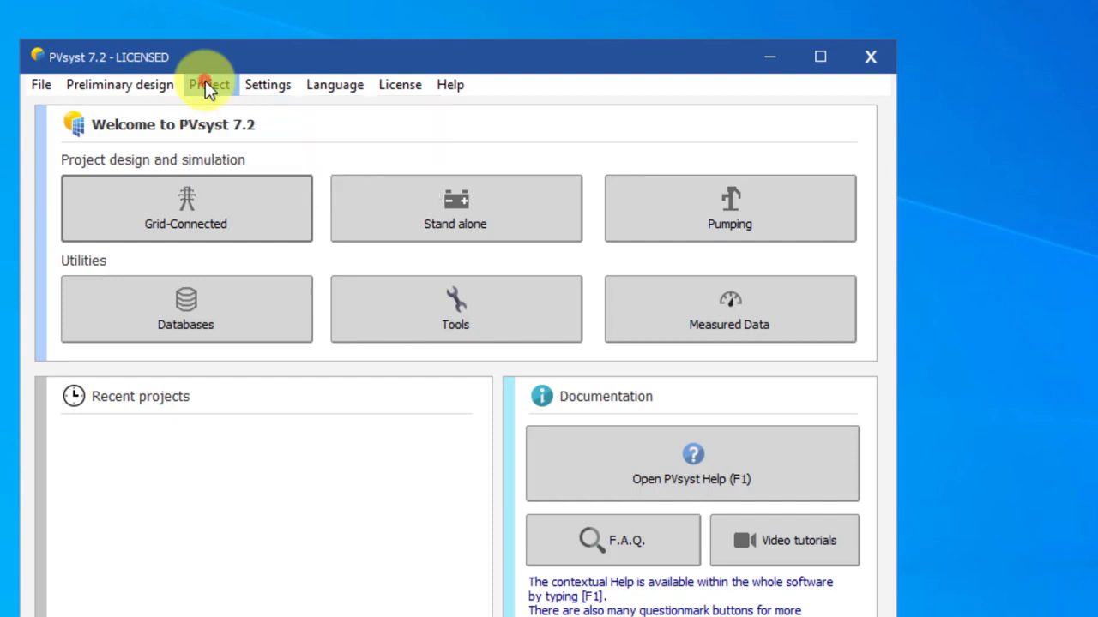
{"action": "left_click", "coordinate": [463, 89]}
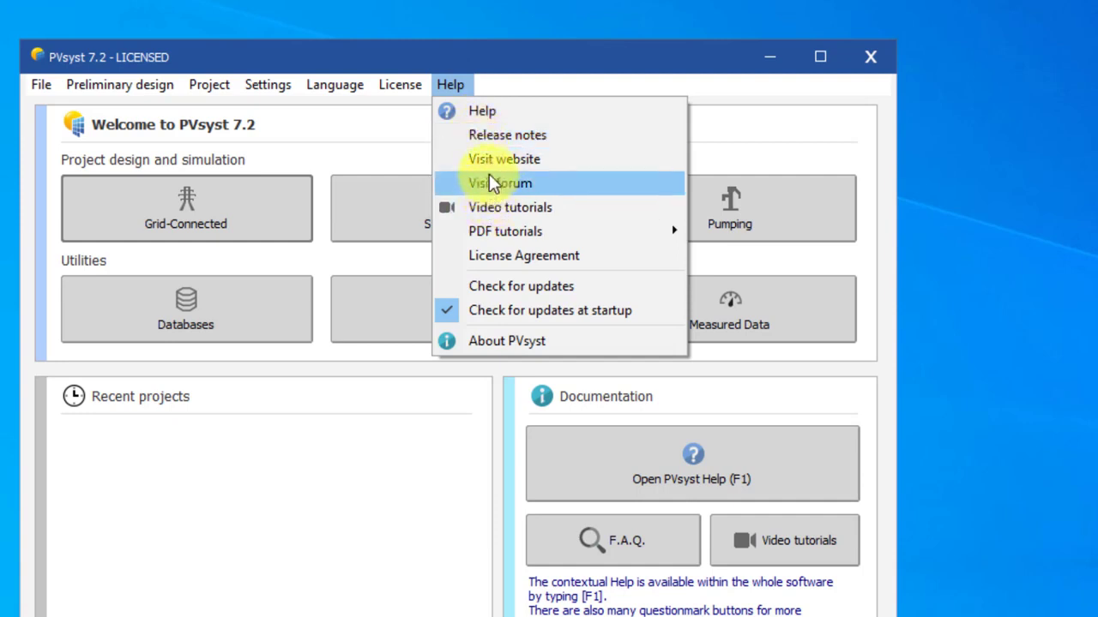
{"action": "left_click", "coordinate": [785, 152]}
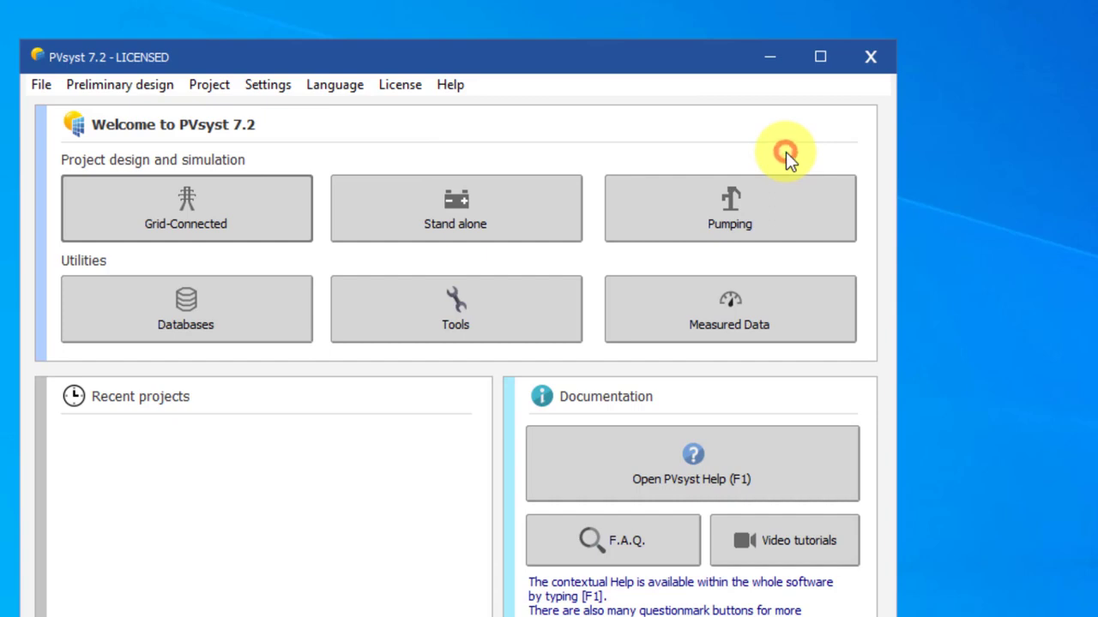
- Consult the Project design topic and the keyword index in the PVsyst help, and close the help
{"action": "left_click", "coordinate": [635, 454]}
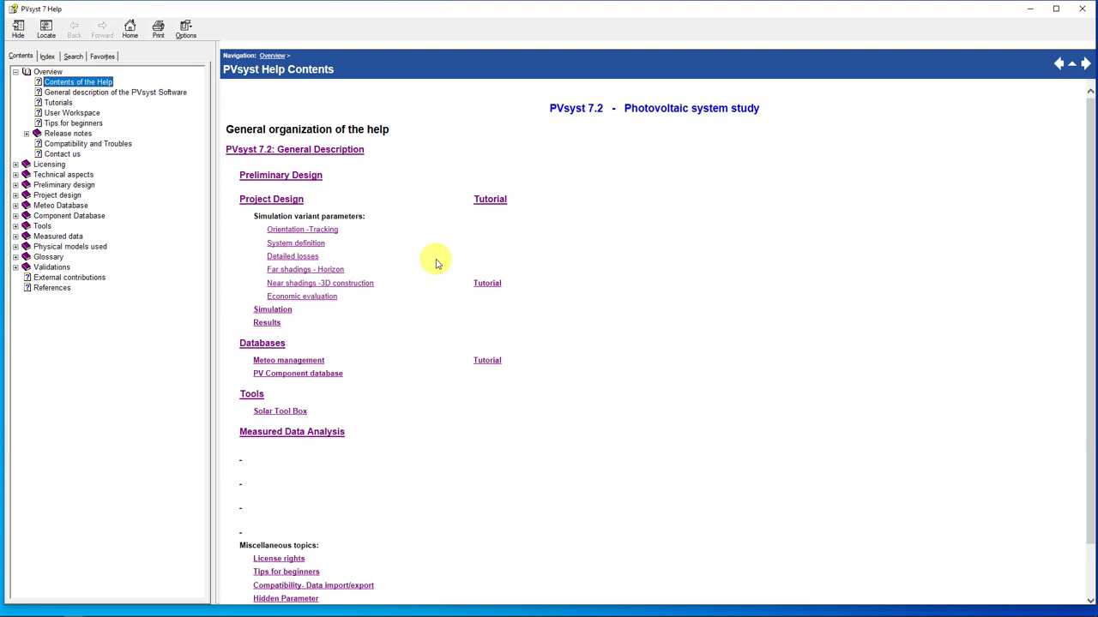
{"action": "left_click", "coordinate": [72, 196]}
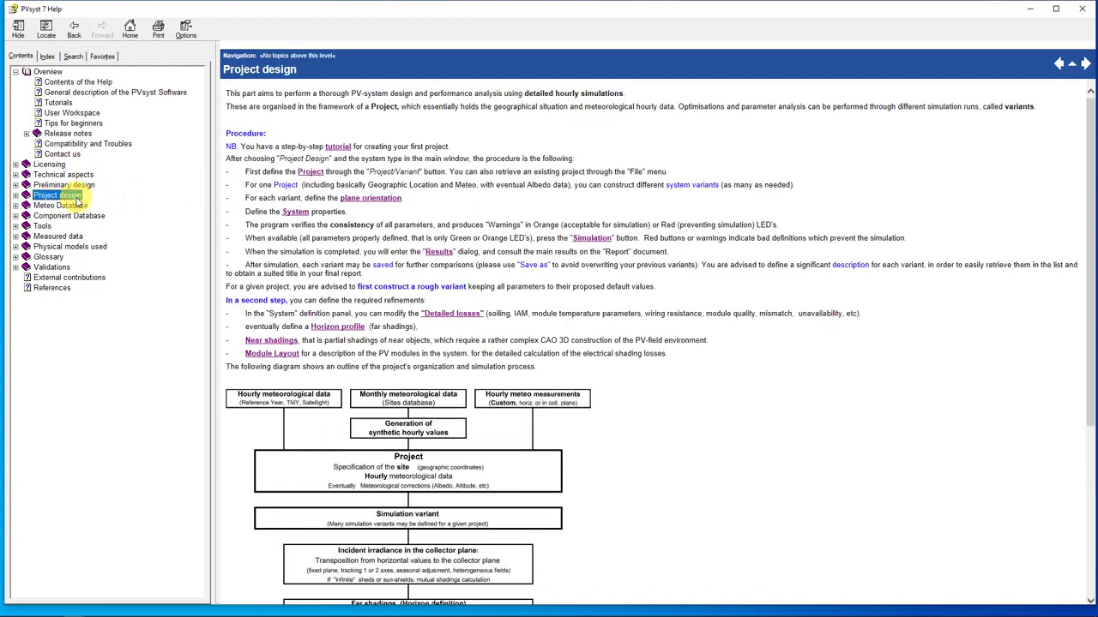
{"action": "left_click", "coordinate": [47, 56]}
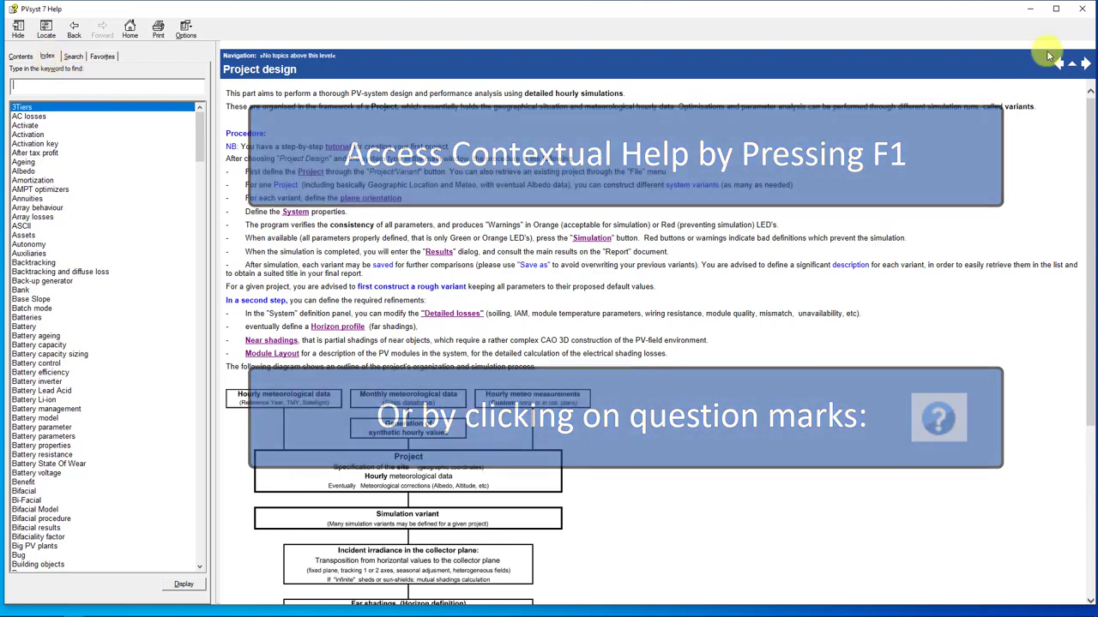
{"action": "left_click", "coordinate": [1086, 9]}
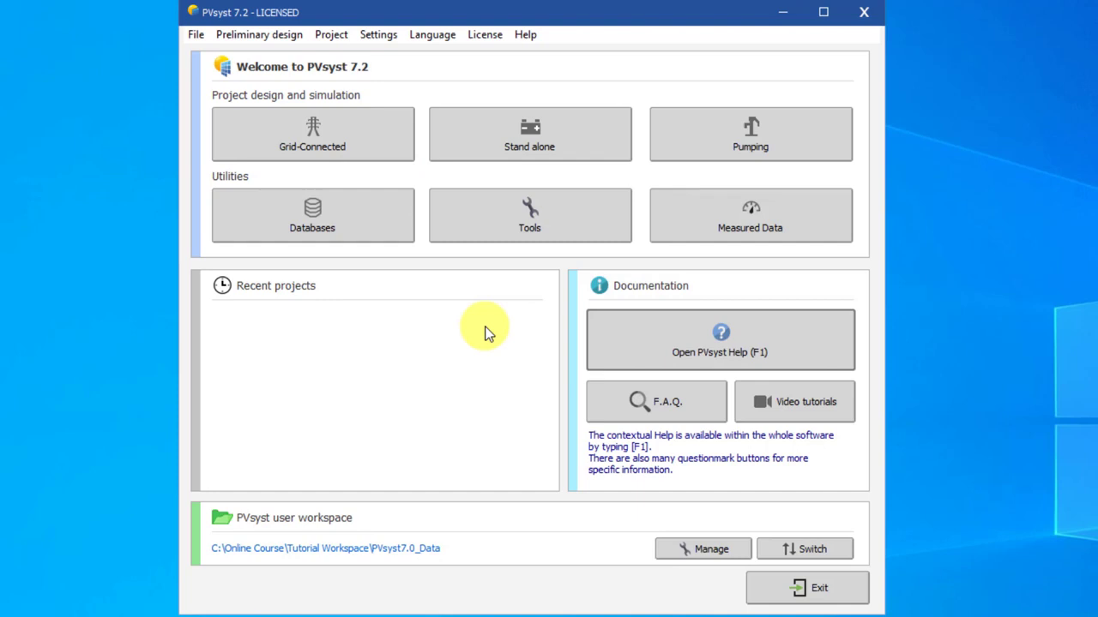
- Open the geographical sites database and browse the regions and countries available for filtering the site list
{"action": "left_click", "coordinate": [393, 233]}
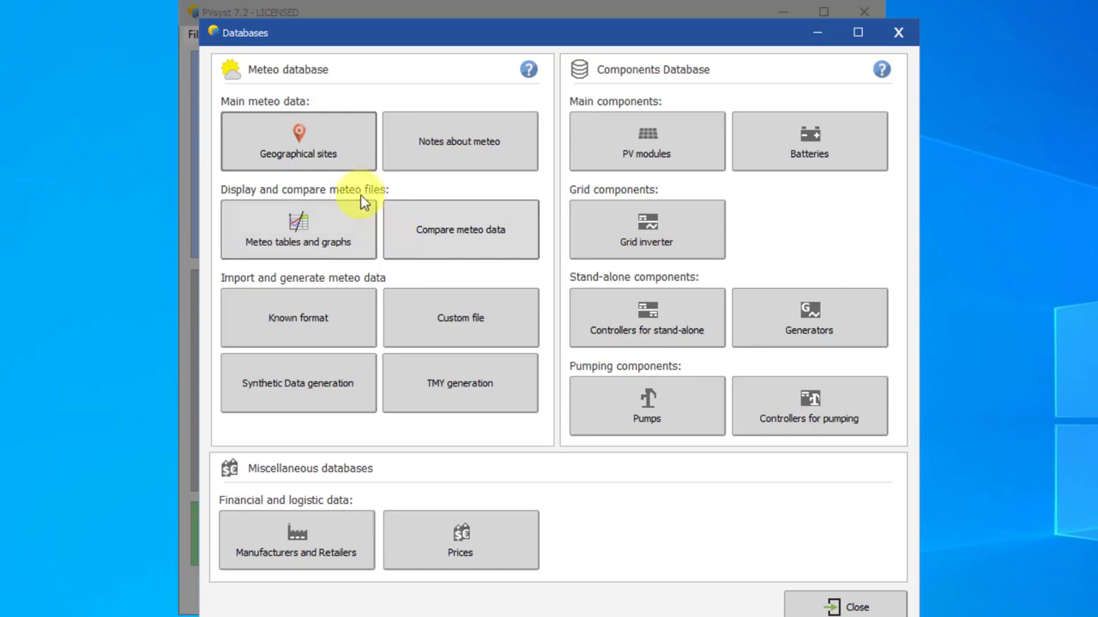
{"action": "left_click", "coordinate": [337, 160]}
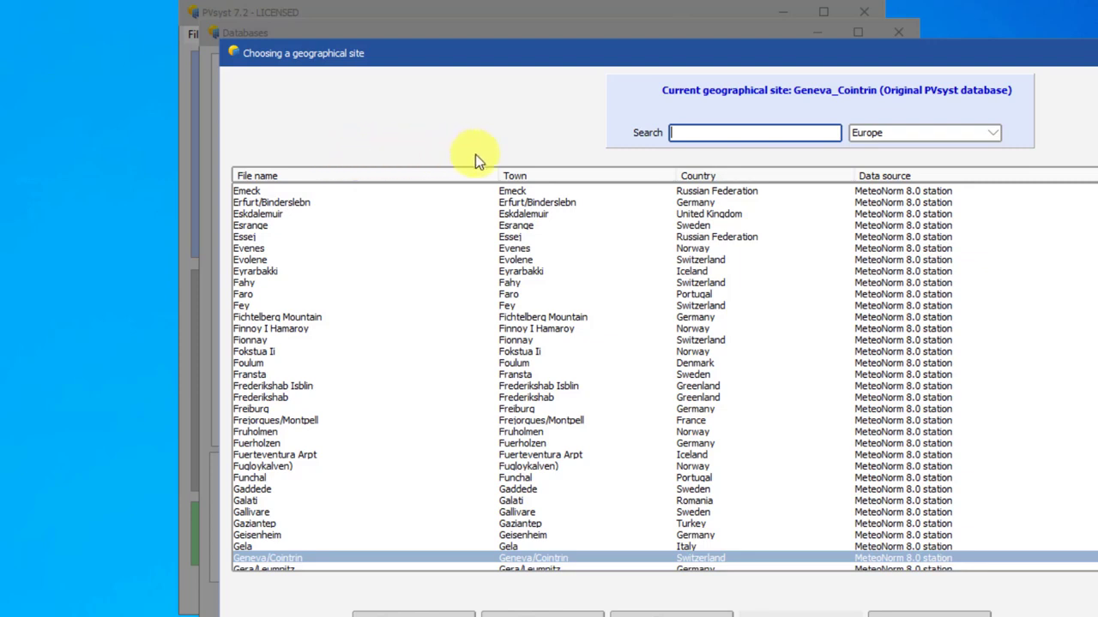
{"action": "left_click", "coordinate": [727, 133]}
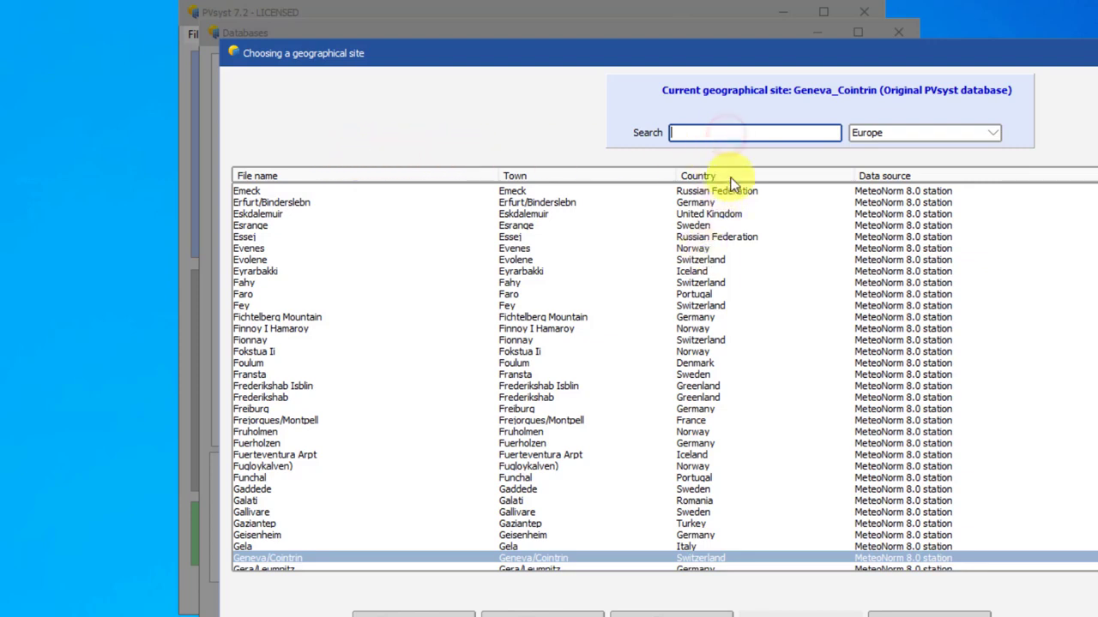
{"action": "key", "text": "Tab"}
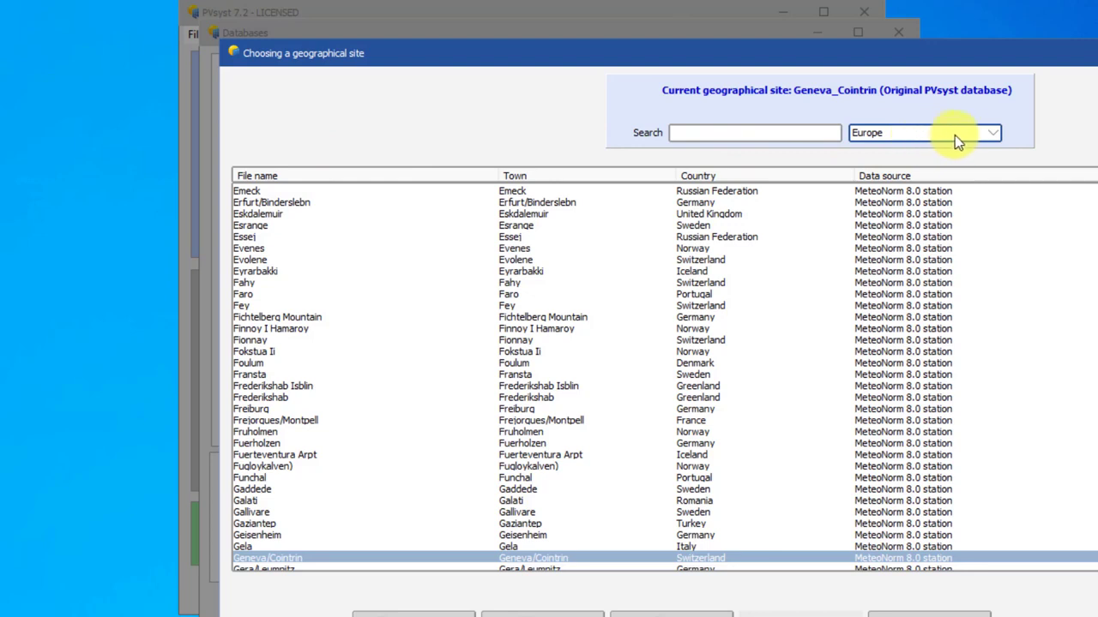
{"action": "left_click", "coordinate": [986, 135]}
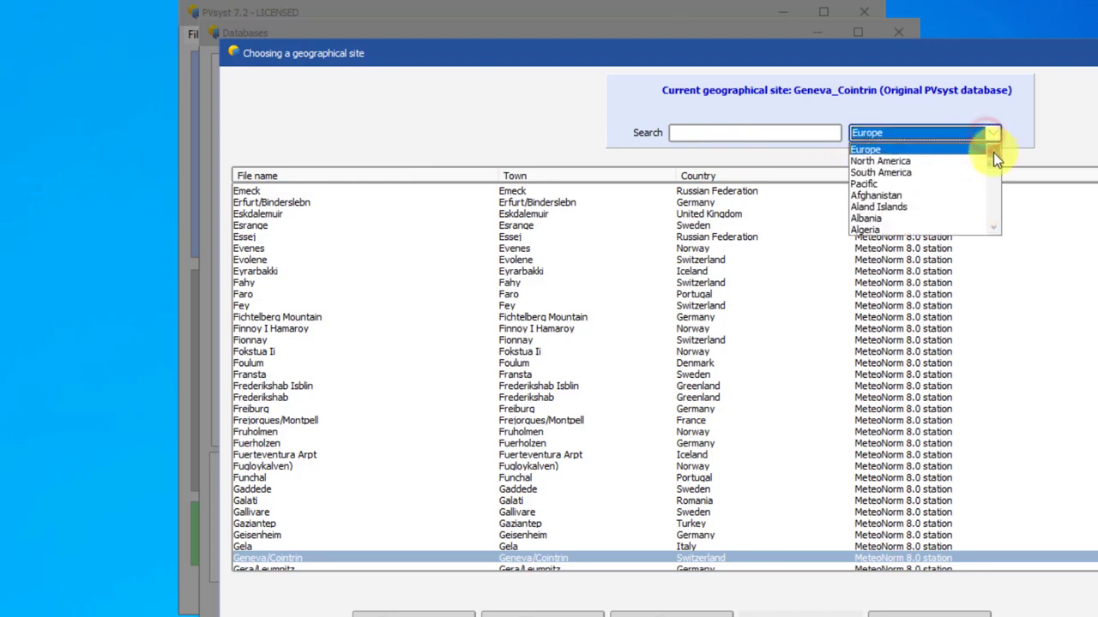
{"action": "left_click", "coordinate": [990, 227]}
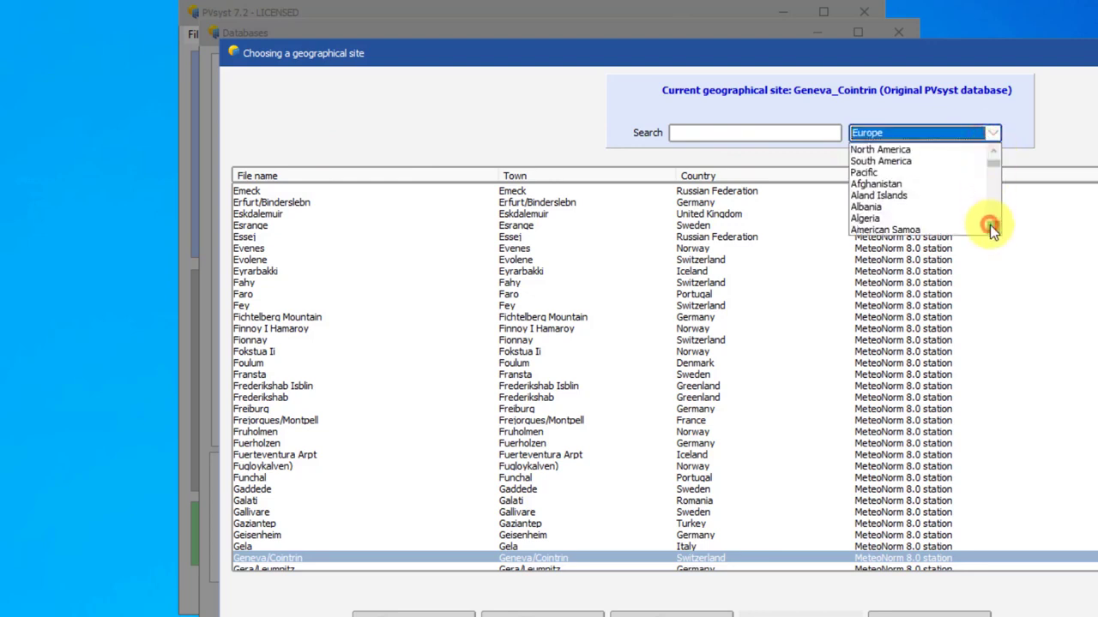
{"action": "left_click", "coordinate": [990, 226]}
{"action": "left_click", "coordinate": [991, 227]}
{"action": "left_click", "coordinate": [992, 153]}
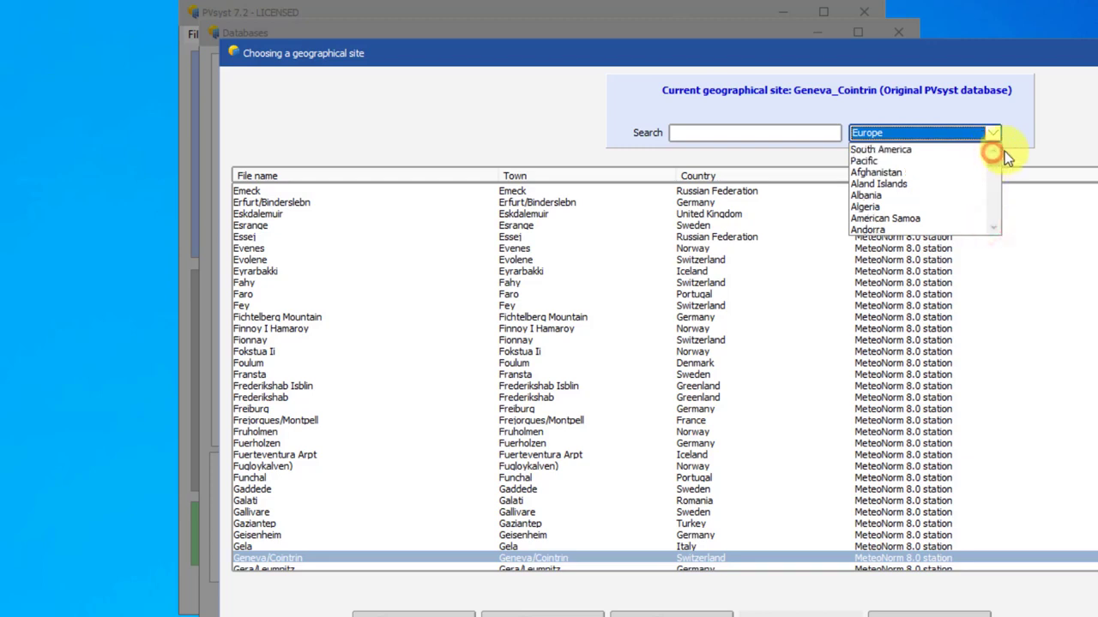
{"action": "left_click", "coordinate": [992, 153]}
{"action": "left_click", "coordinate": [1026, 144]}
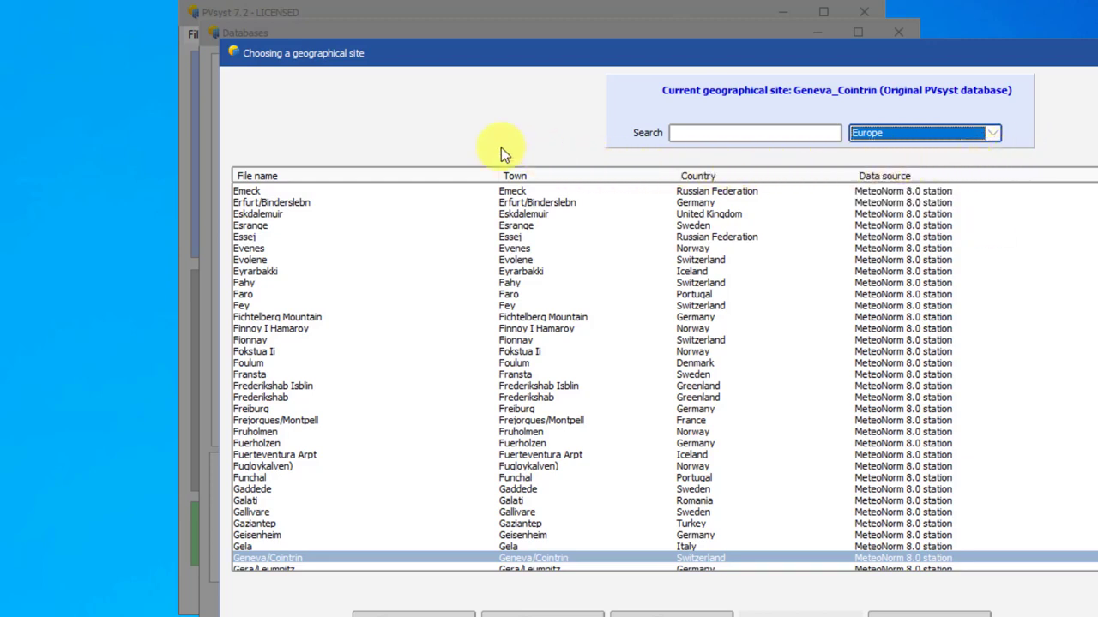
- Examine the interactive map and geographical coordinates form for a new site, and leave the sites database without creating one
{"action": "left_click", "coordinate": [671, 613]}
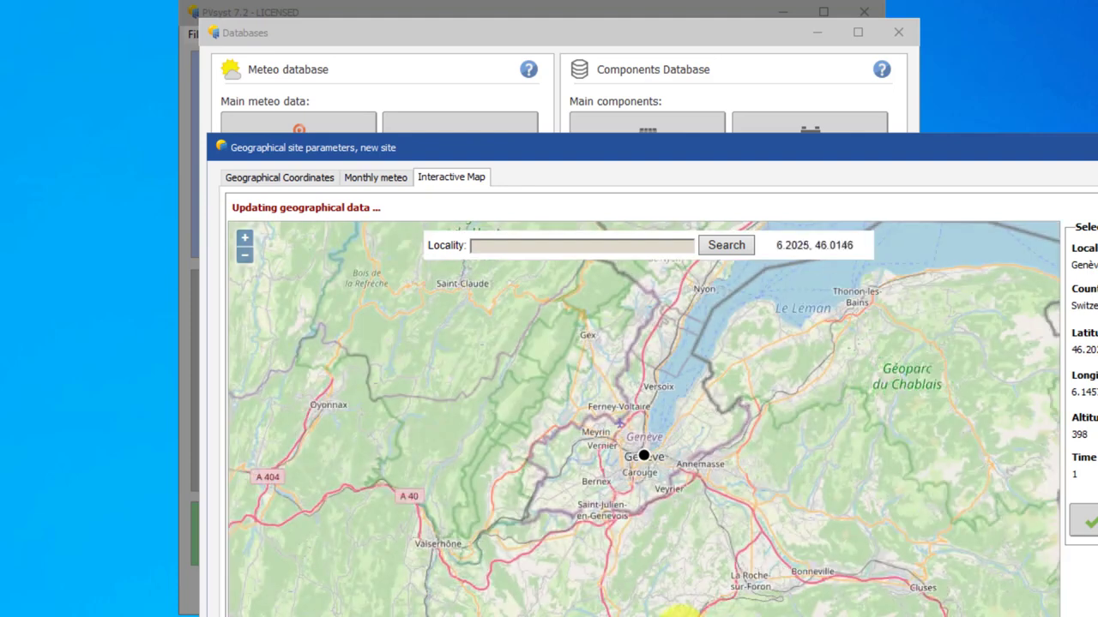
{"action": "left_click", "coordinate": [267, 181]}
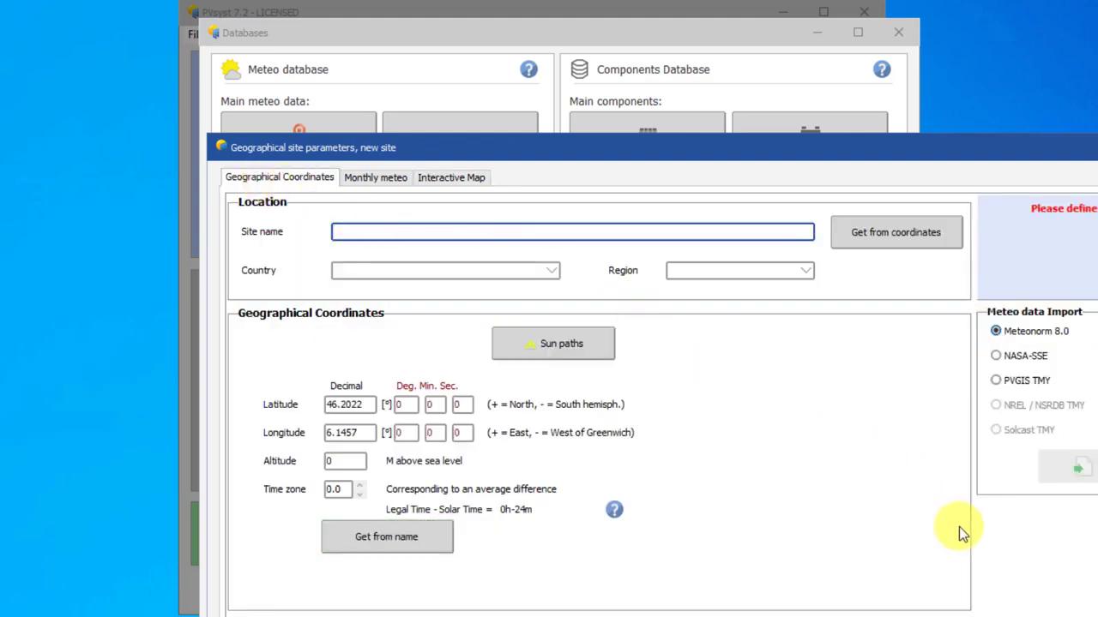
{"action": "key", "text": "Escape"}
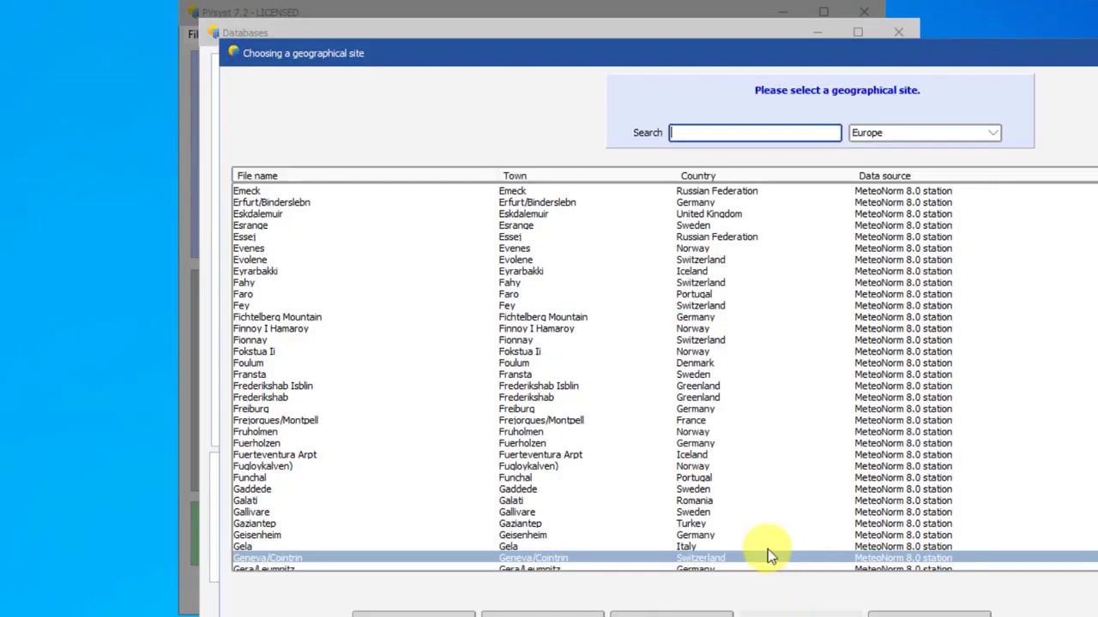
{"action": "left_click", "coordinate": [883, 613]}
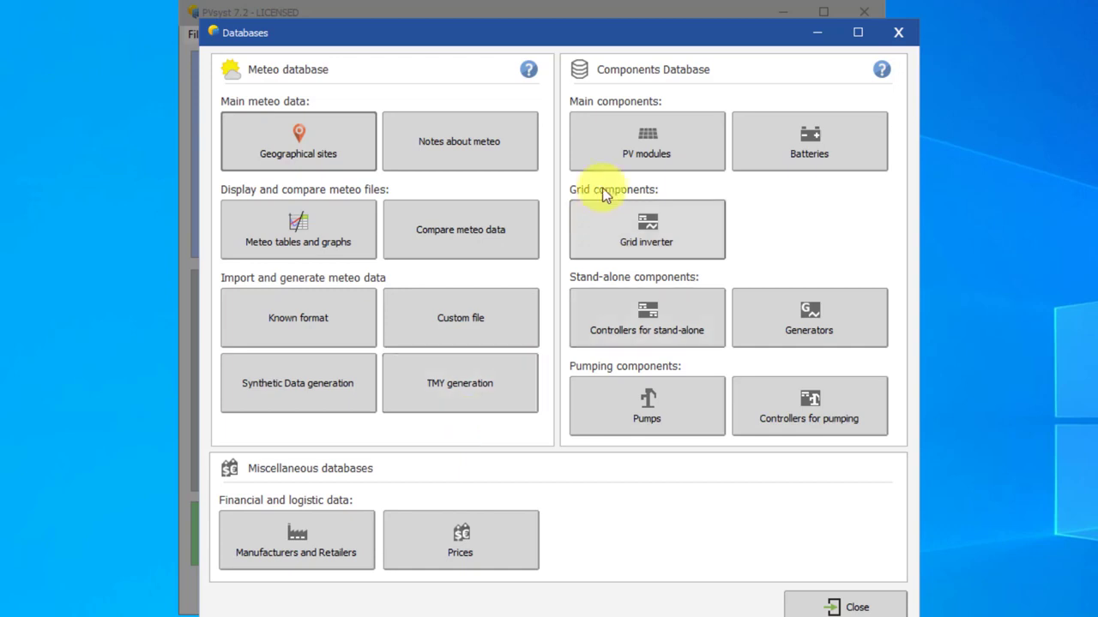
- Open the PV modules database and examine the manufacturer and availability filter options
{"action": "left_click", "coordinate": [624, 150]}
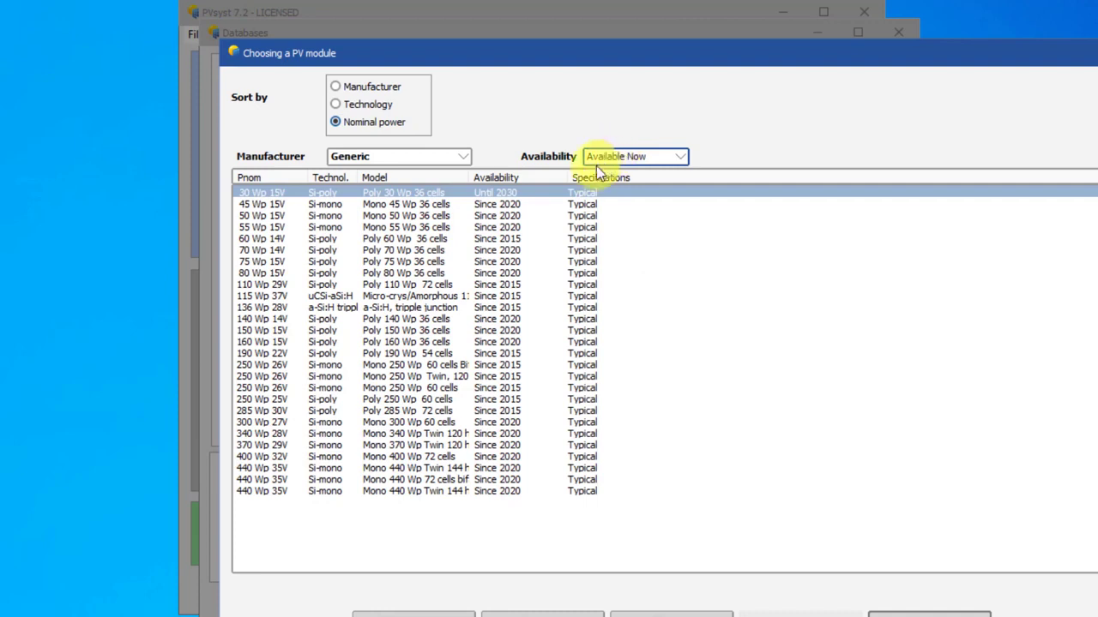
{"action": "left_click", "coordinate": [470, 156]}
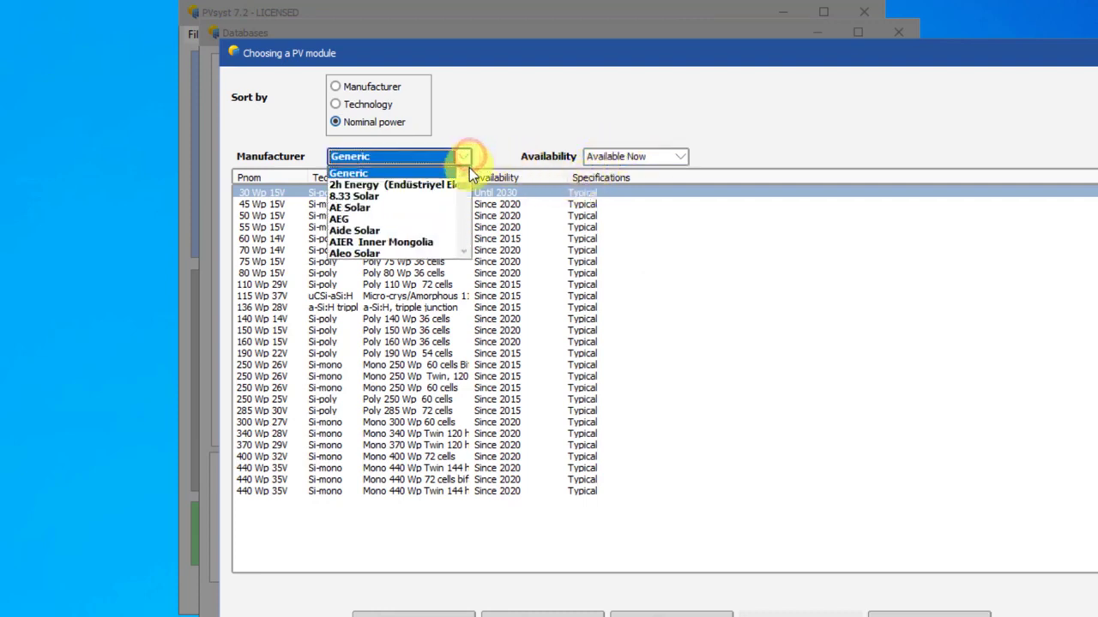
{"action": "left_click", "coordinate": [470, 156]}
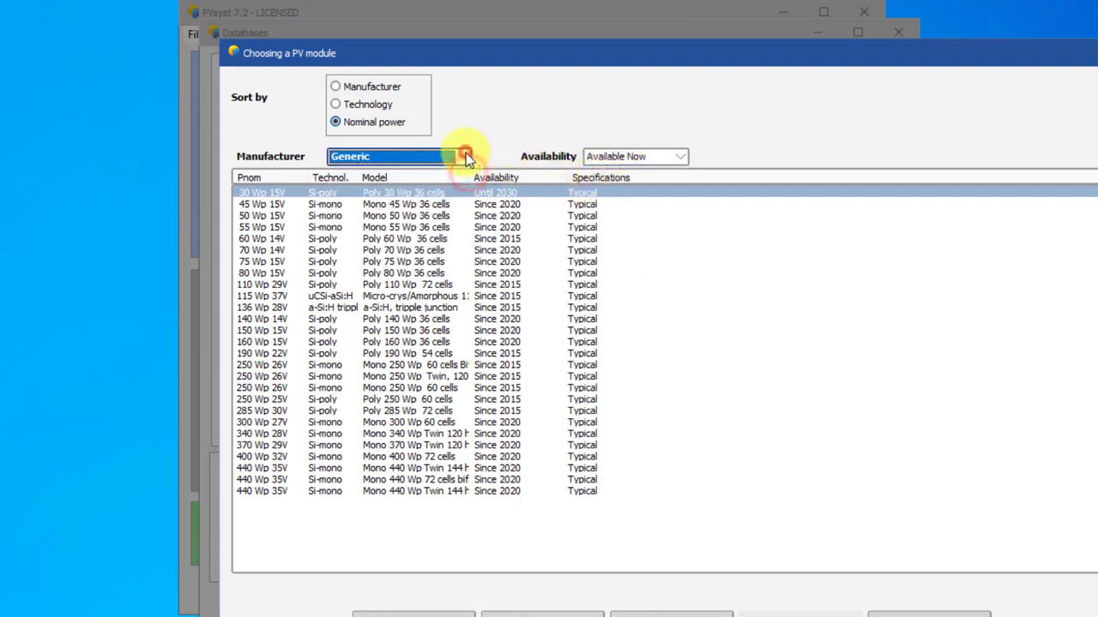
{"action": "left_click", "coordinate": [627, 157]}
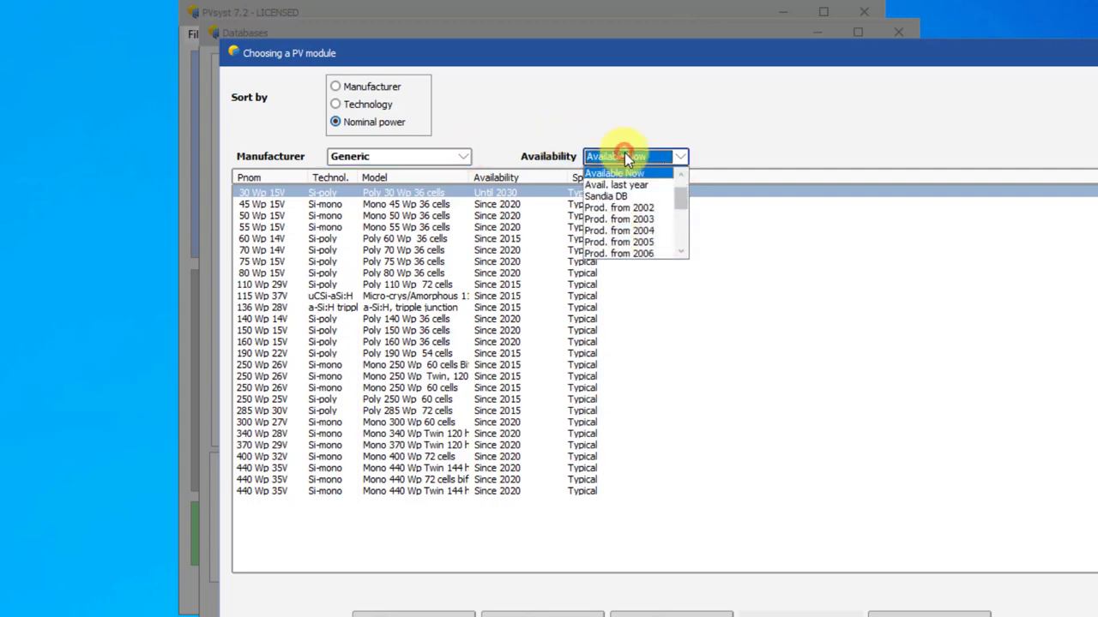
{"action": "left_click", "coordinate": [627, 155]}
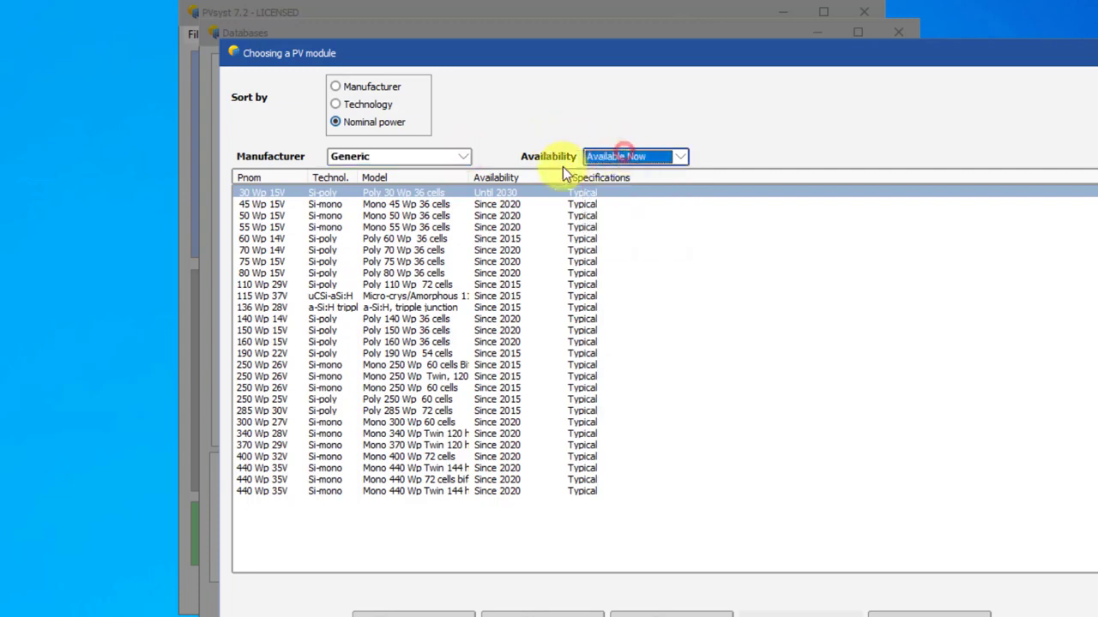
- Examine the full current-voltage graph and basic data of the Generic Mono 300 Wp 60 cells module, and leave the module database
{"action": "double_click", "coordinate": [269, 423]}
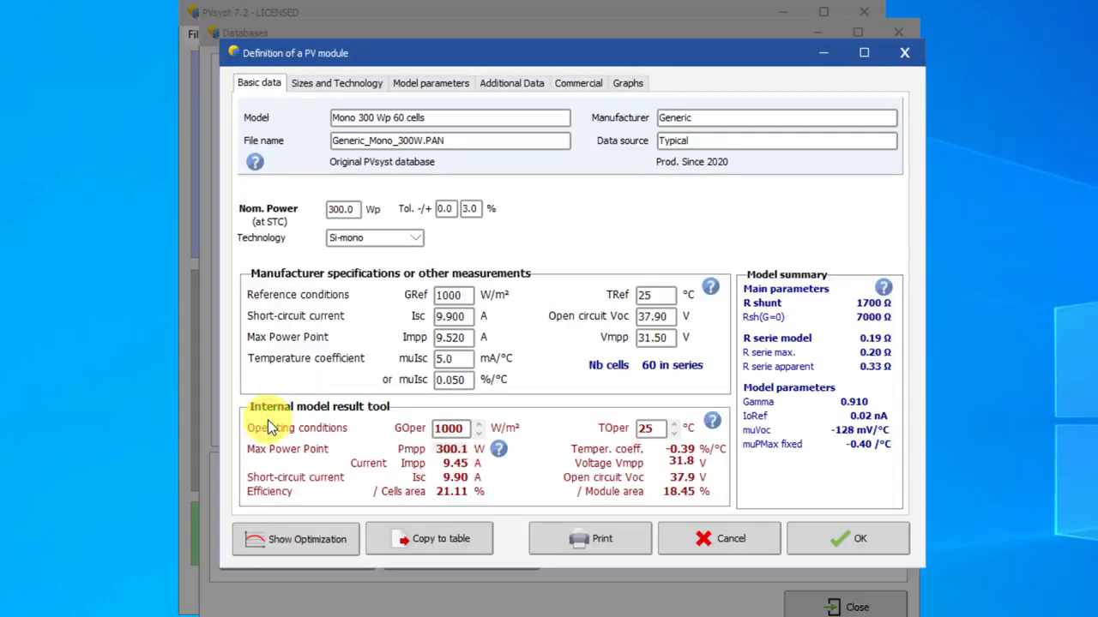
{"action": "left_click", "coordinate": [627, 82]}
{"action": "left_click", "coordinate": [722, 421]}
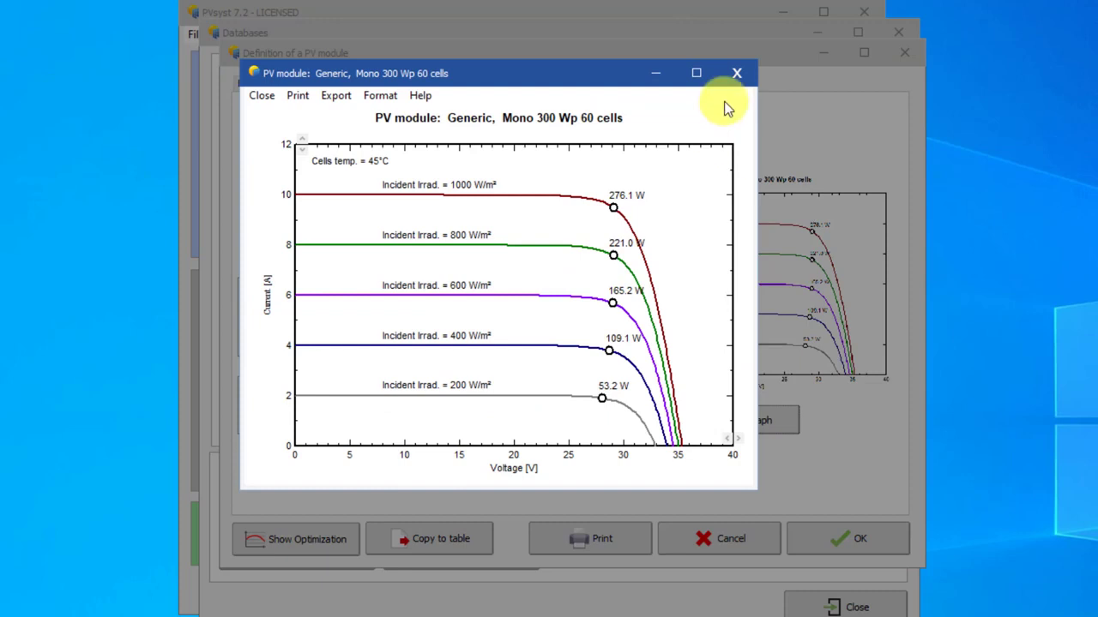
{"action": "left_click", "coordinate": [738, 74]}
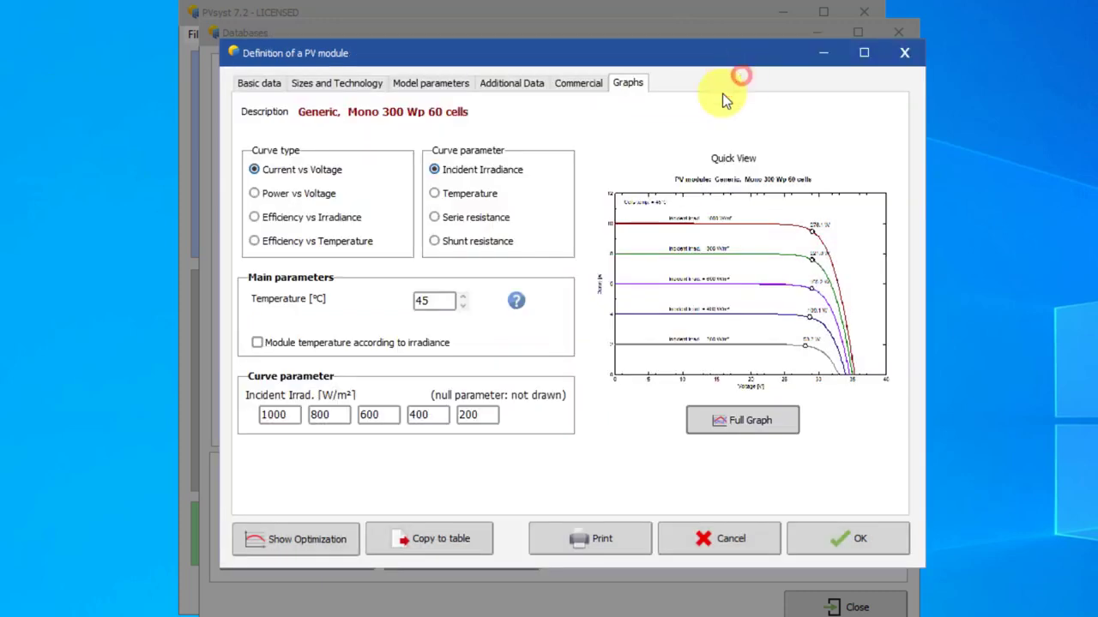
{"action": "left_click", "coordinate": [251, 83]}
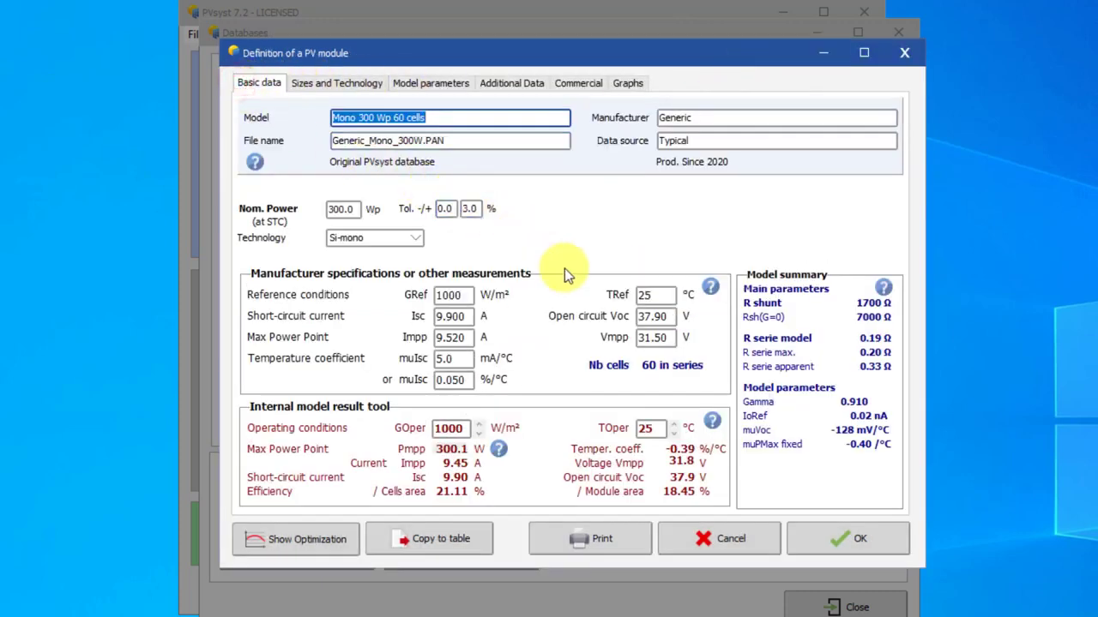
{"action": "left_click", "coordinate": [858, 551]}
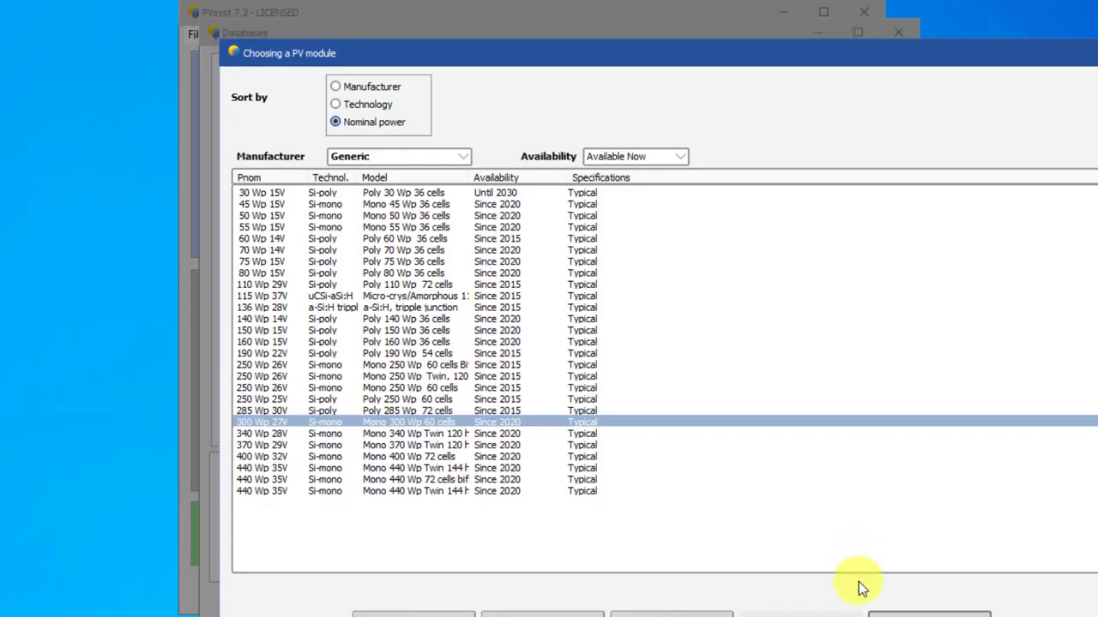
{"action": "left_click", "coordinate": [969, 614]}
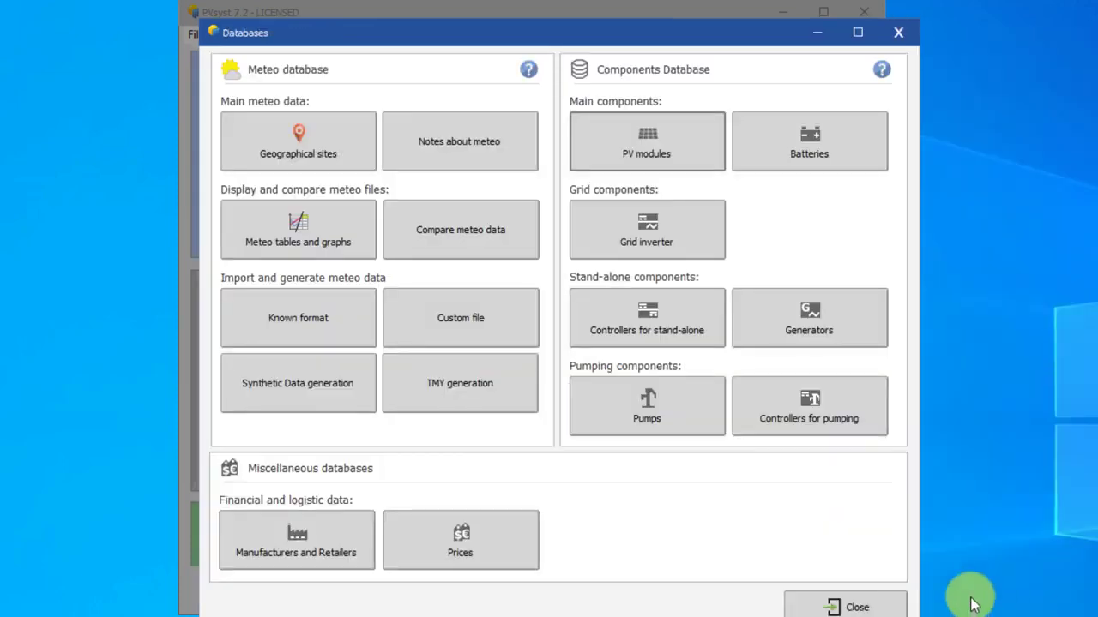
- Leave the databases and start a new grid-connected project
{"action": "left_click", "coordinate": [870, 605]}
{"action": "left_click", "coordinate": [373, 144]}
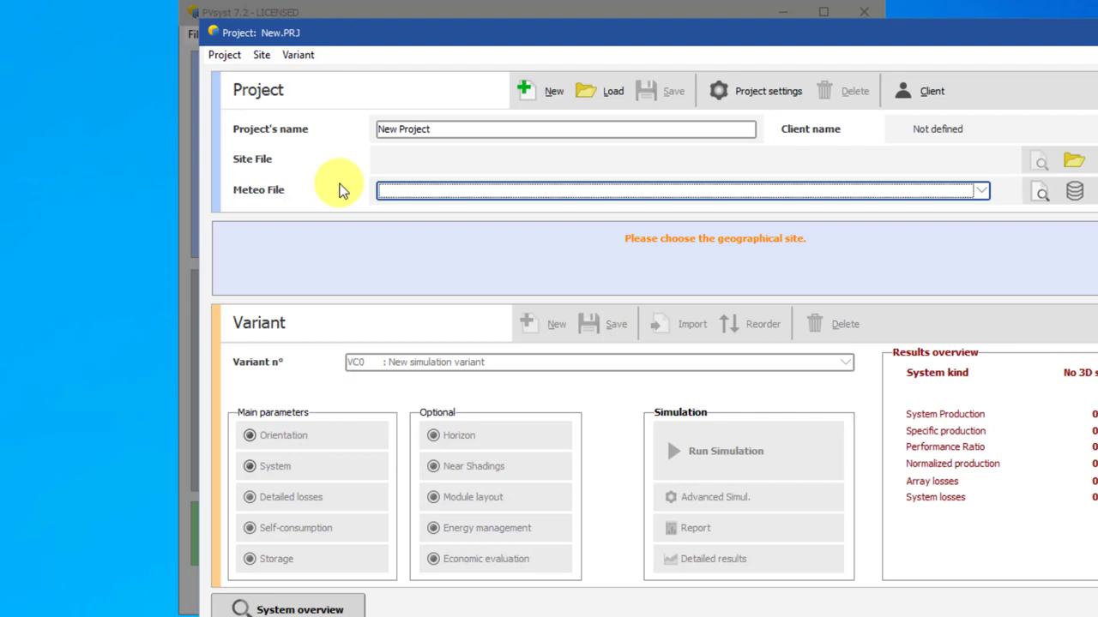
- Load the _DEMO_RESIDENTIAL.PRJ project and examine the albedo, design conditions and other limitations in its project settings
{"action": "left_click", "coordinate": [596, 87]}
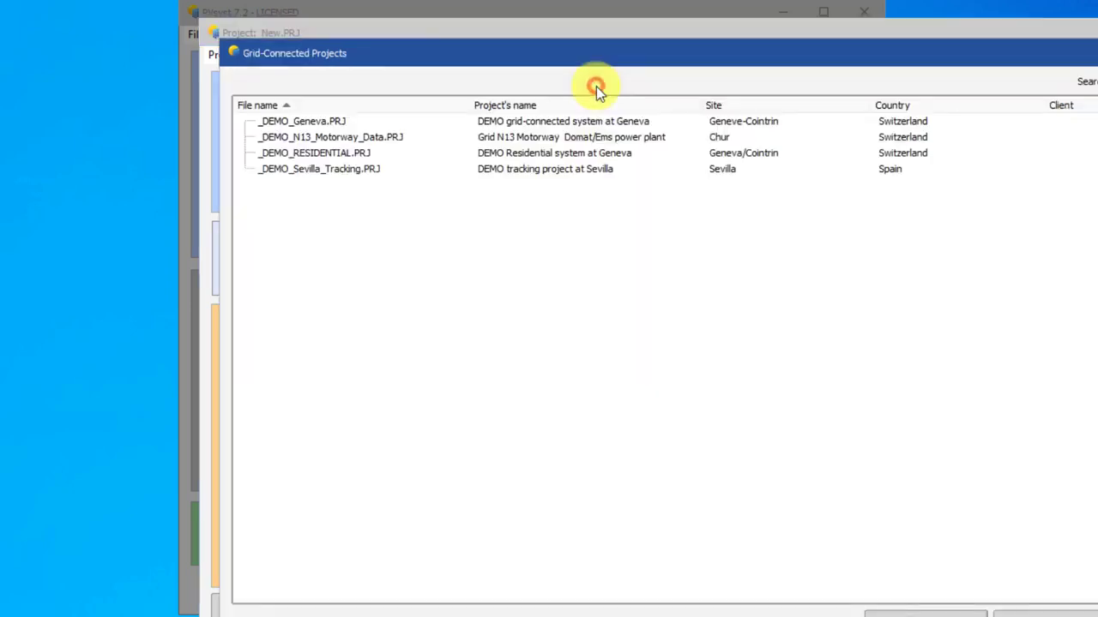
{"action": "double_click", "coordinate": [353, 152]}
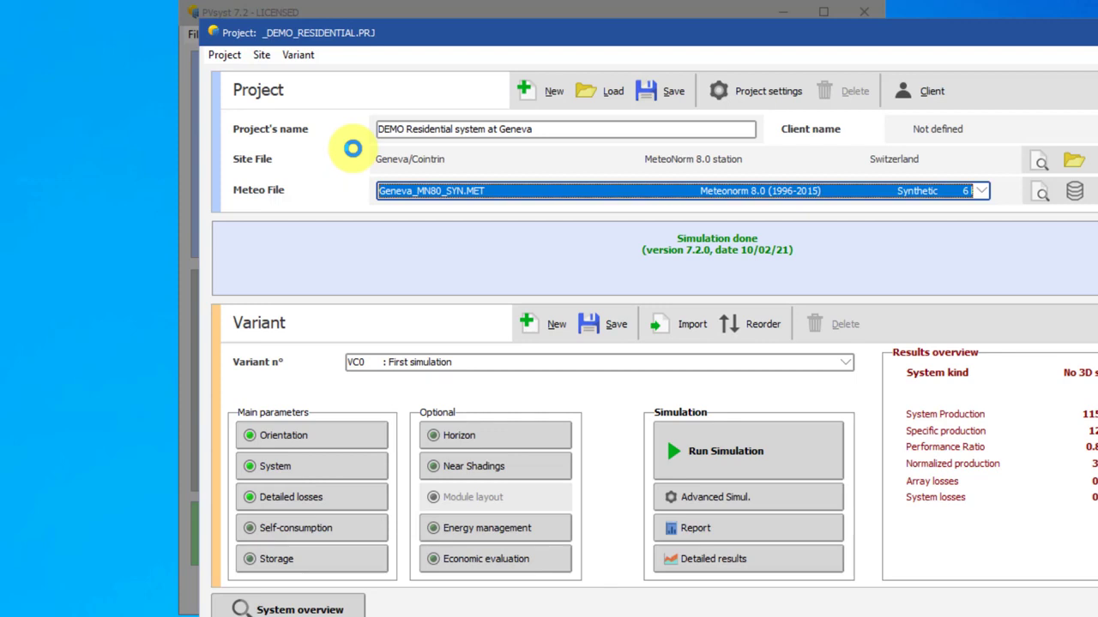
{"action": "left_click", "coordinate": [717, 89]}
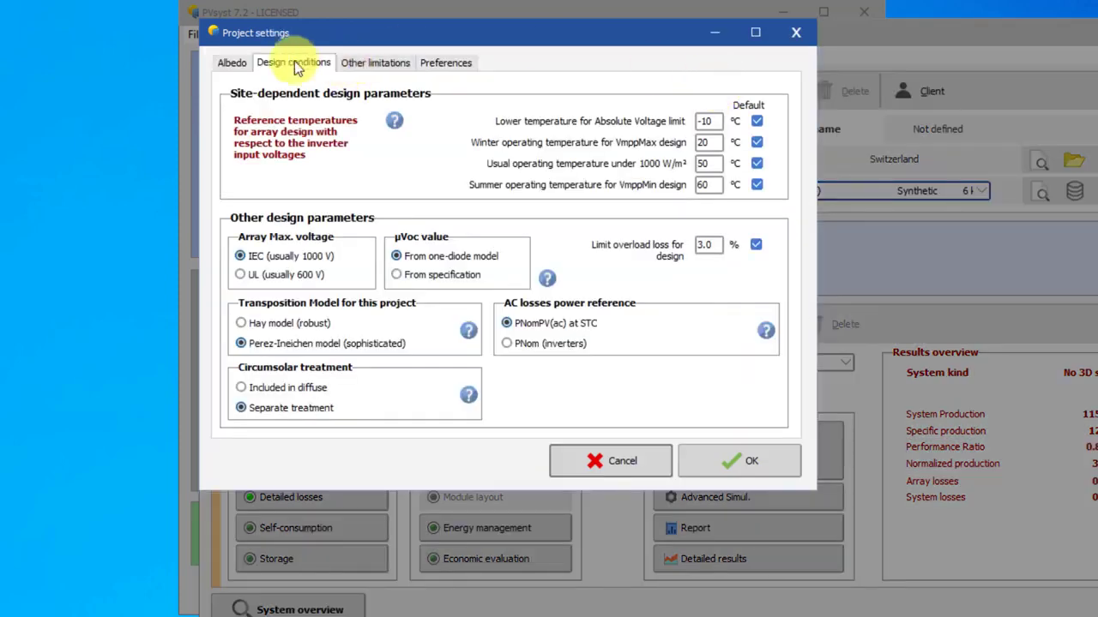
{"action": "left_click", "coordinate": [236, 64]}
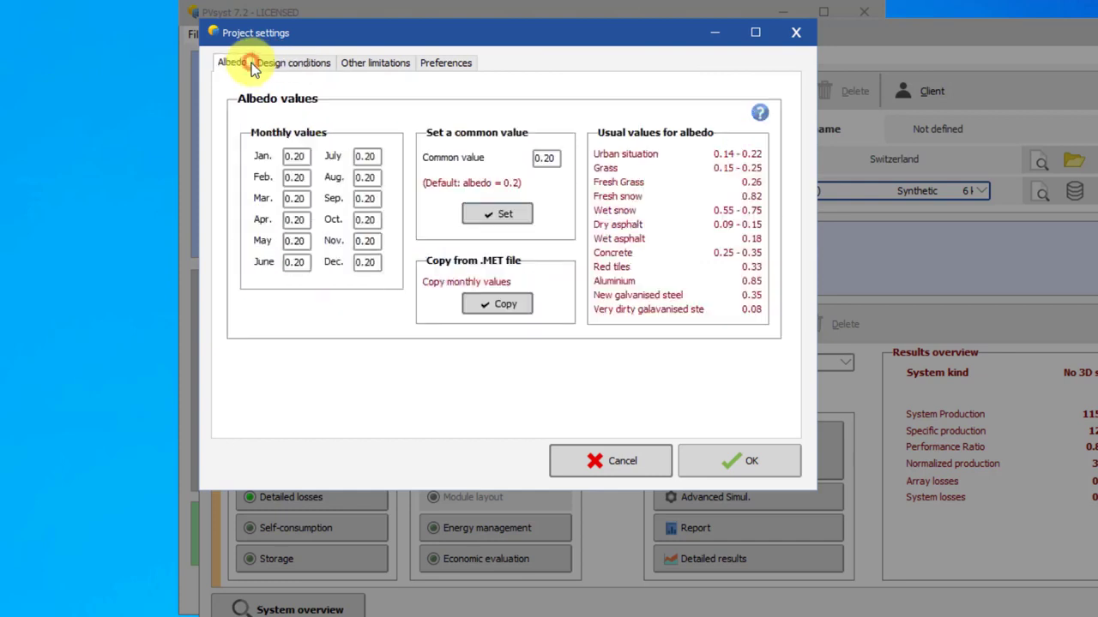
{"action": "left_click", "coordinate": [374, 63]}
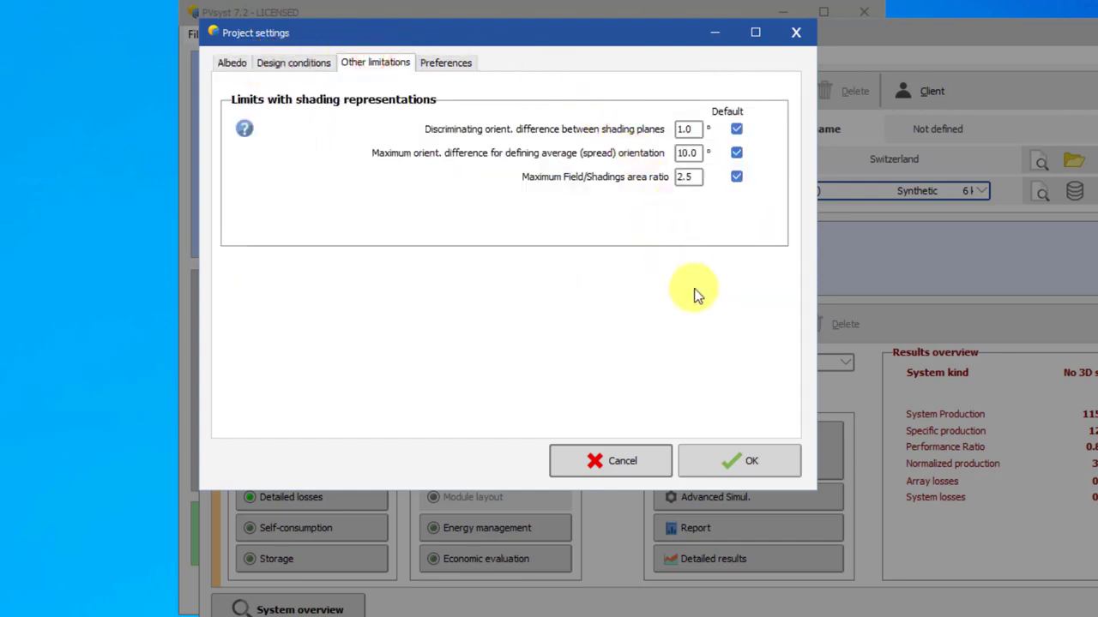
{"action": "left_click", "coordinate": [749, 462]}
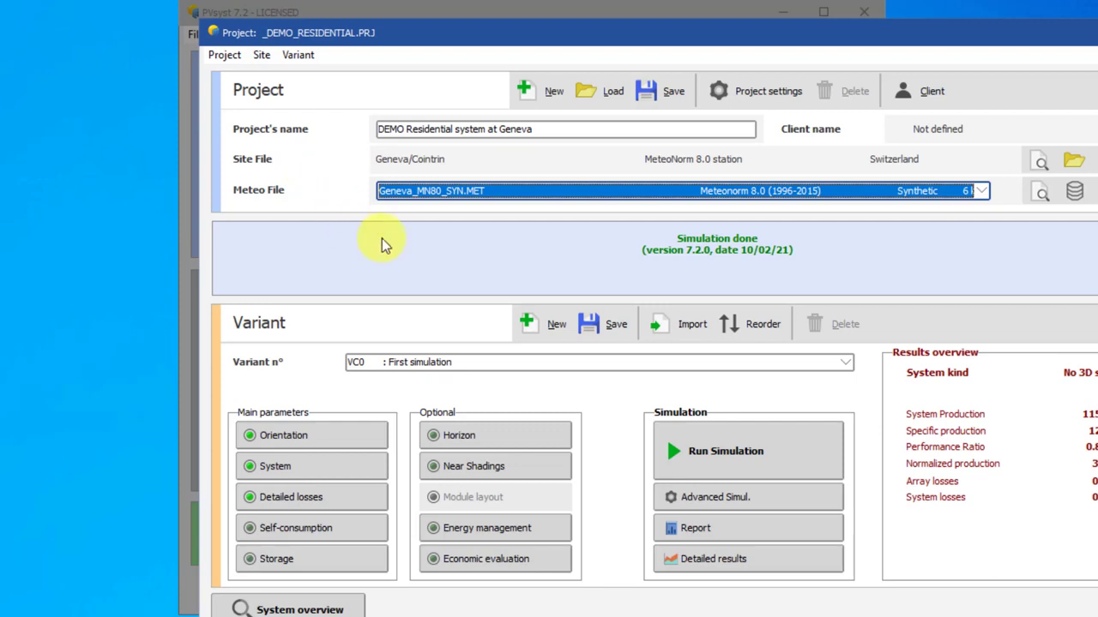
- Switch to variant VC1, Horizon and linear shadings, and examine the field types and tilt and azimuth parameters of its orientation
{"action": "left_click", "coordinate": [847, 364]}
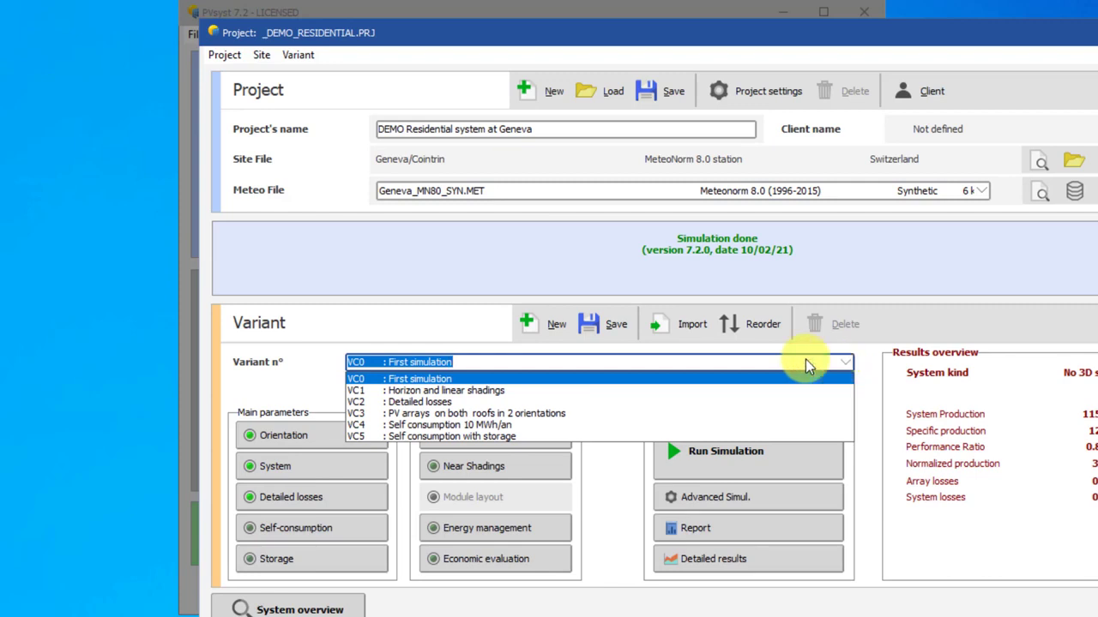
{"action": "left_click", "coordinate": [474, 391]}
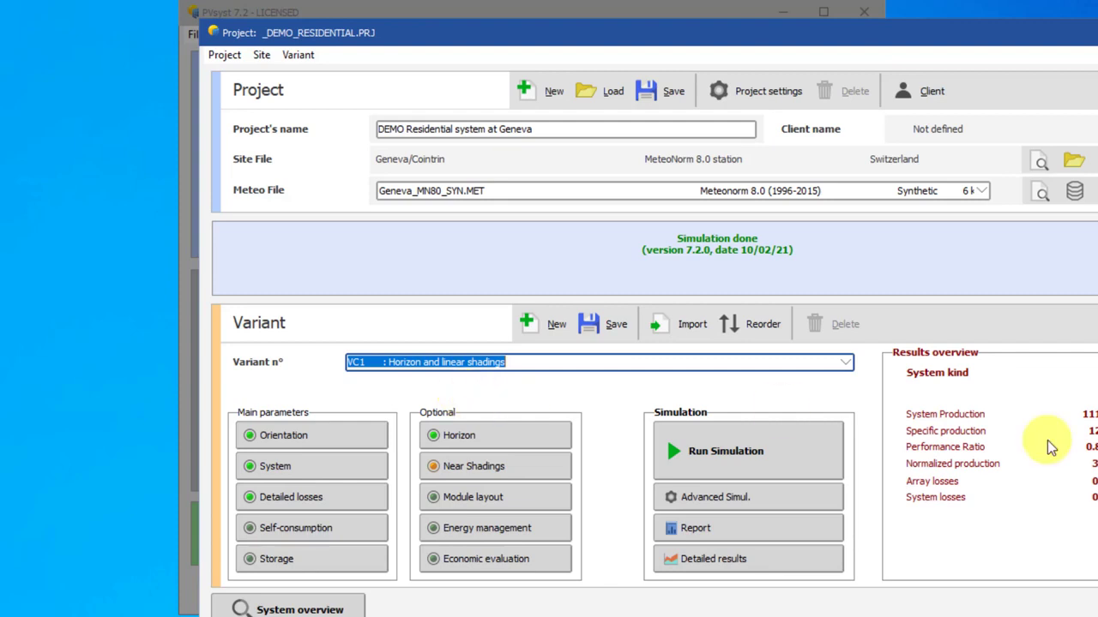
{"action": "left_click", "coordinate": [319, 437]}
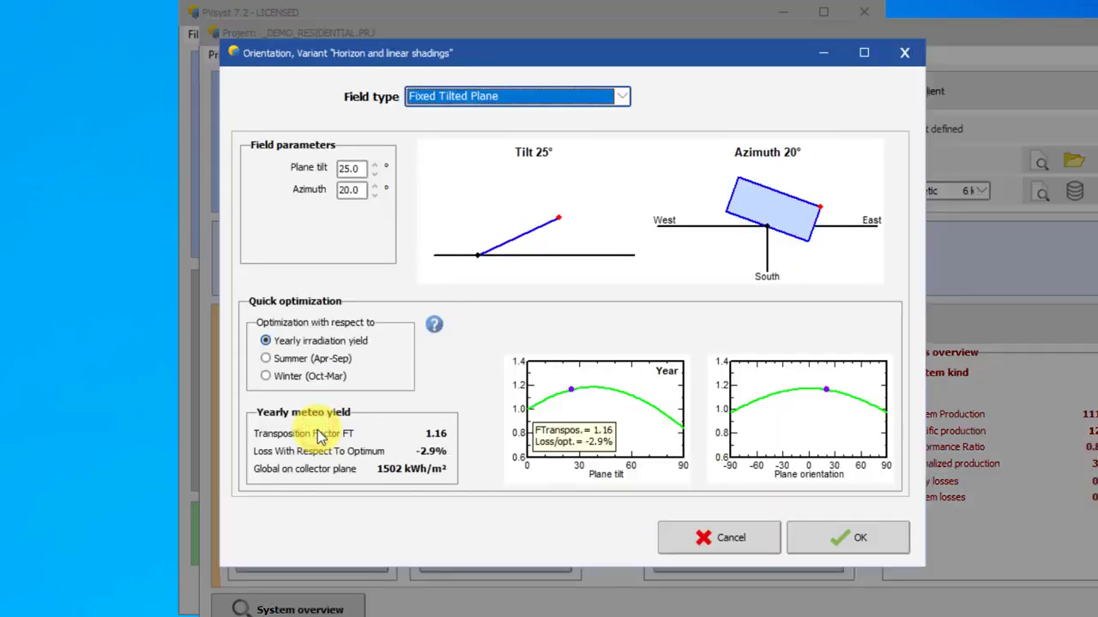
{"action": "left_click", "coordinate": [621, 96]}
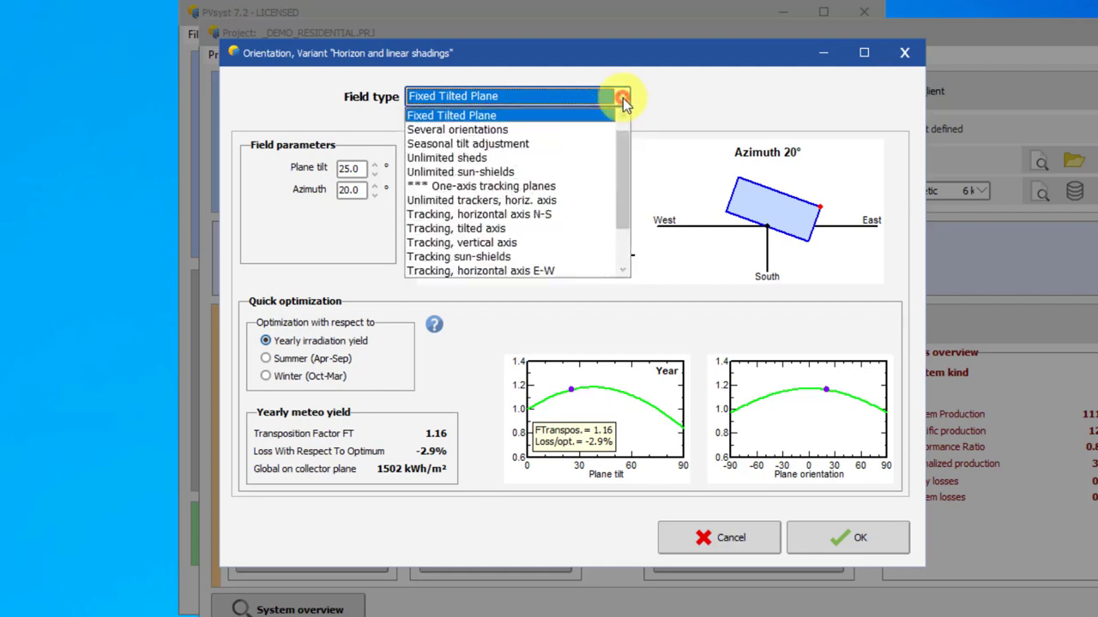
{"action": "mouse_move", "coordinate": [622, 142]}
{"action": "left_mouse_down"}
{"action": "mouse_move", "coordinate": [625, 195]}
{"action": "mouse_move", "coordinate": [629, 141]}
{"action": "left_mouse_up"}
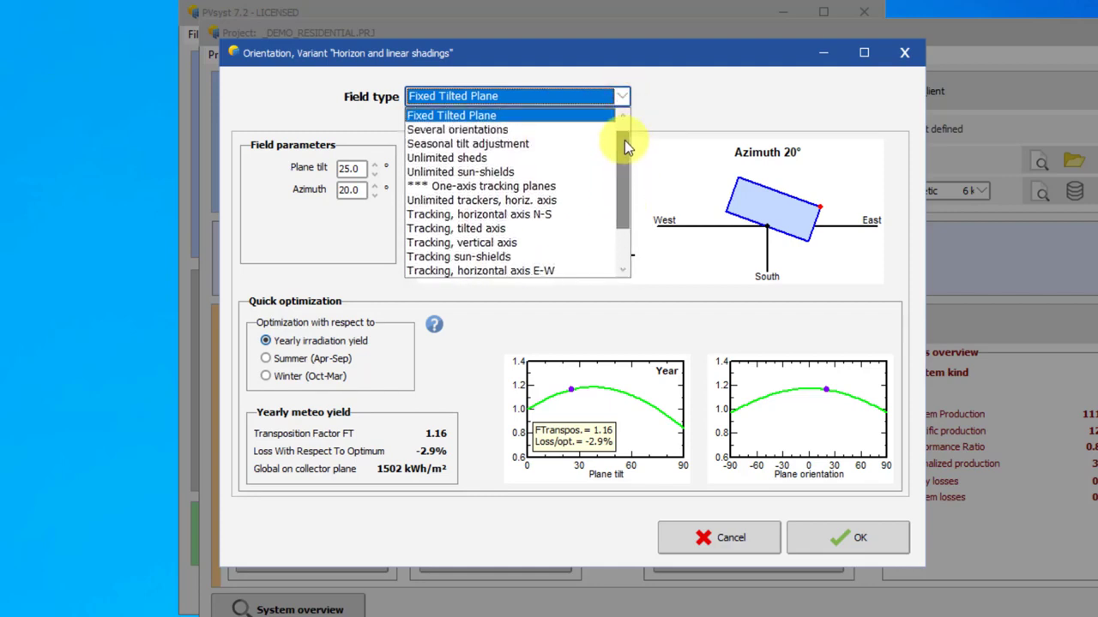
{"action": "left_click", "coordinate": [860, 533]}
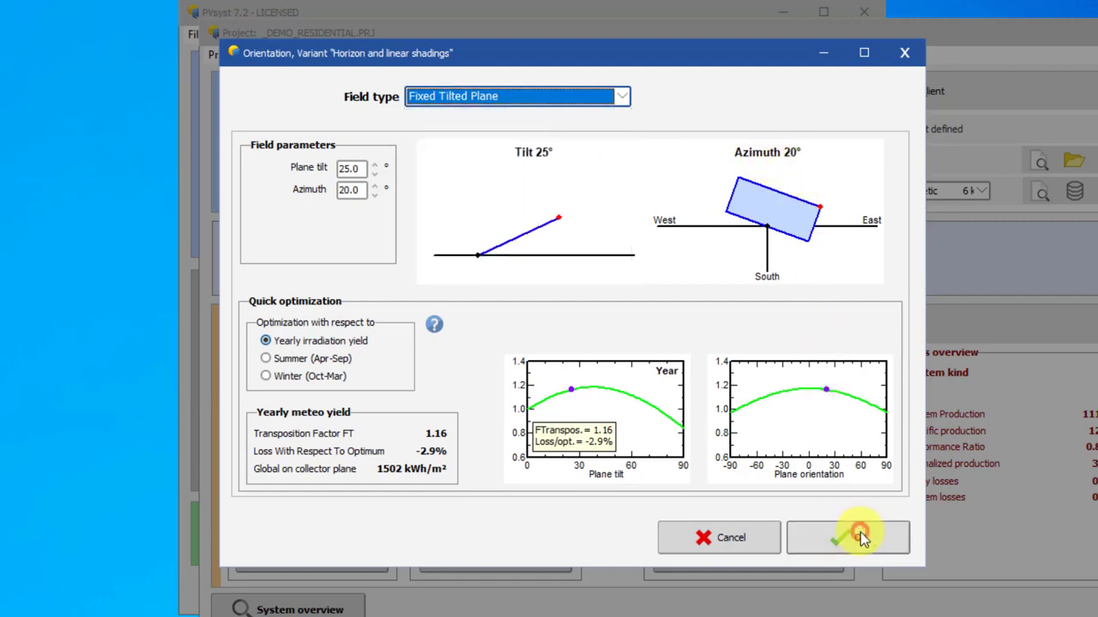
{"action": "left_click", "coordinate": [747, 537]}
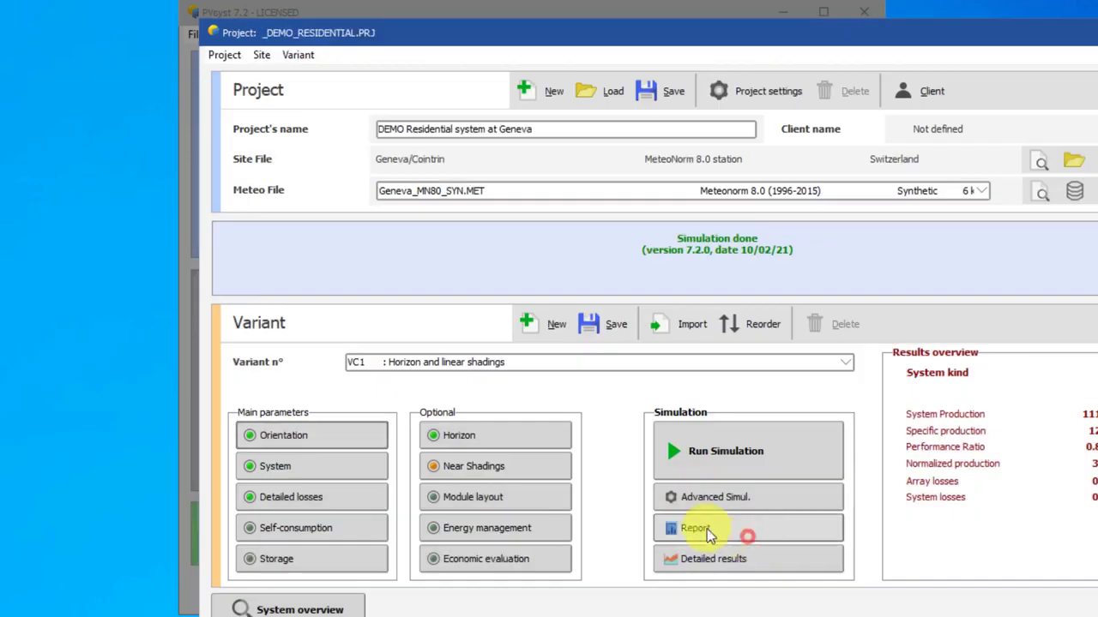
- Examine the variant's grid system definition, including the PV module, the inverter and the numbers of modules in series and strings
{"action": "left_click", "coordinate": [344, 465]}
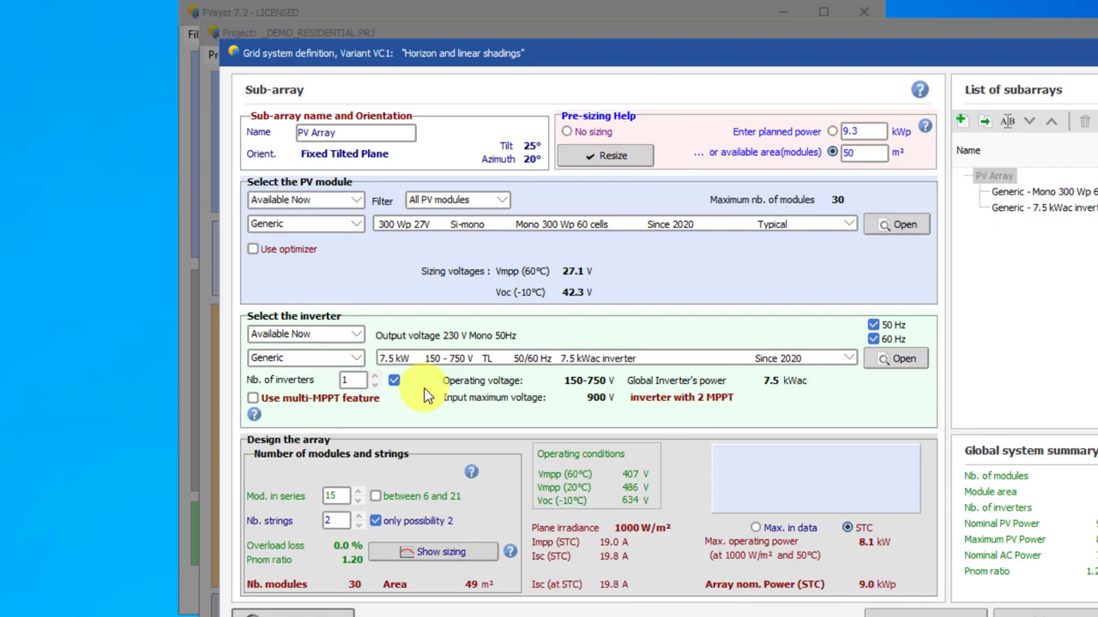
{"action": "double_click", "coordinate": [337, 497]}
{"action": "double_click", "coordinate": [337, 520]}
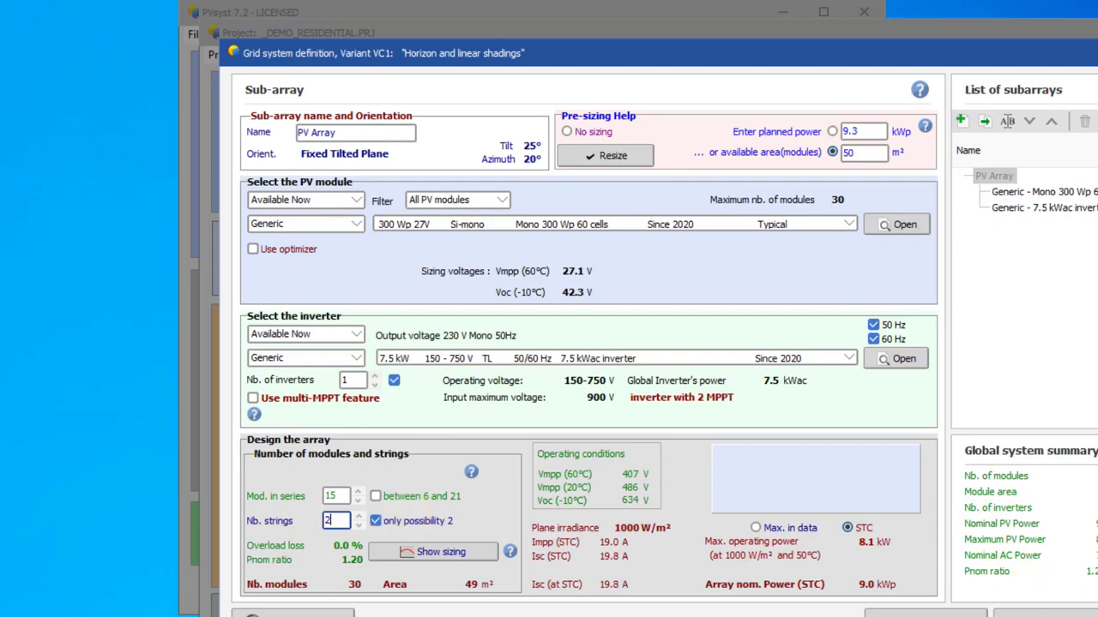
{"action": "left_click", "coordinate": [1048, 614]}
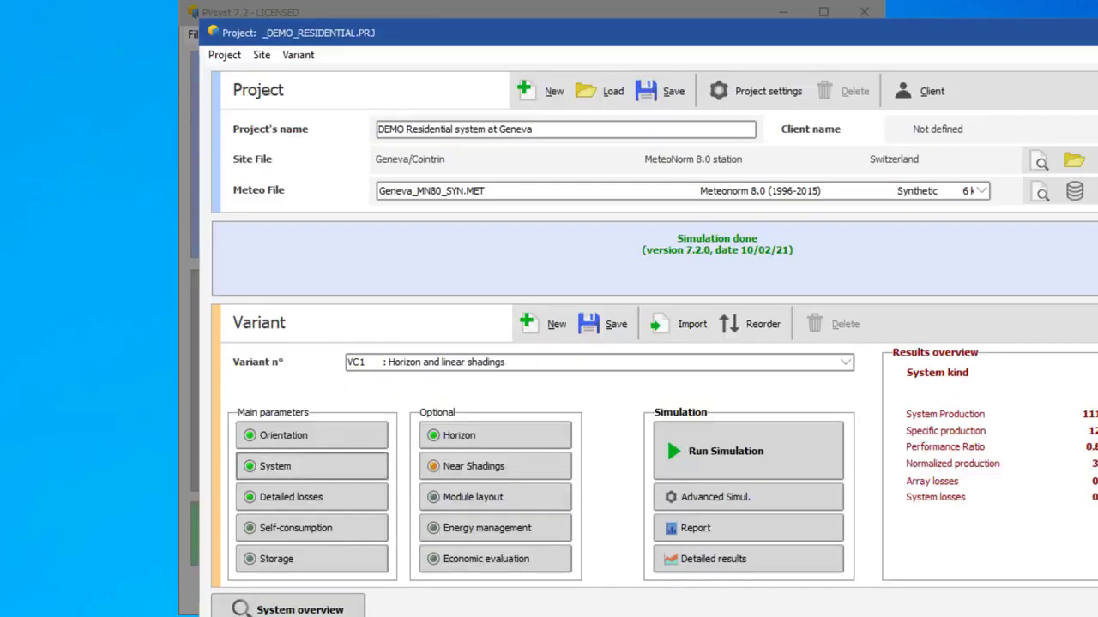
- Examine the near shadings 3D scene with realistic rendering, and leave the near shadings definition without changes
{"action": "left_click", "coordinate": [535, 464]}
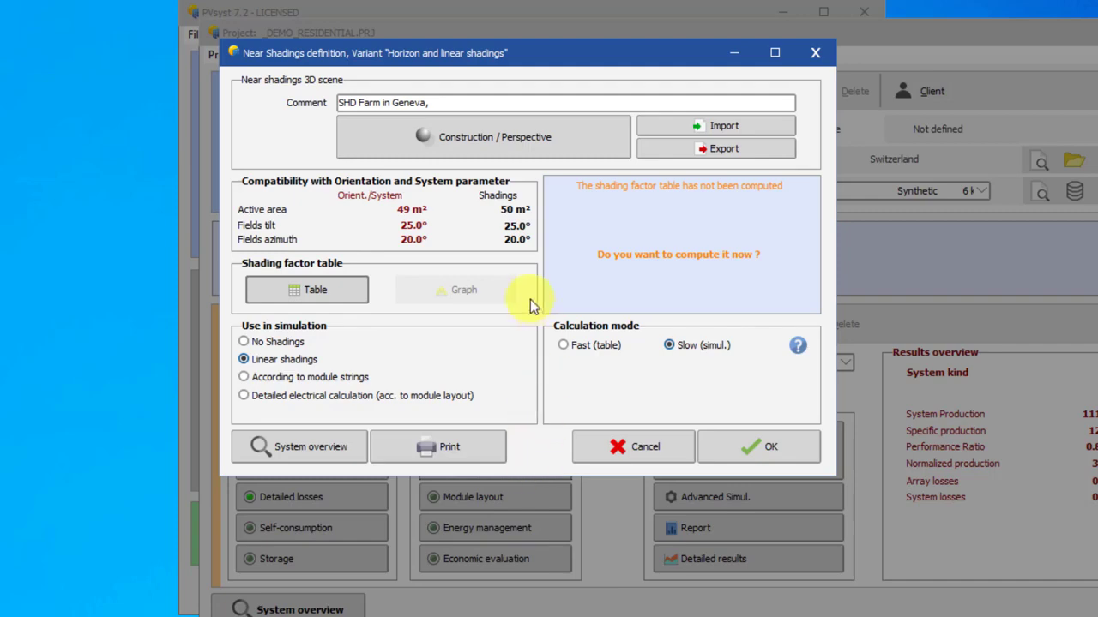
{"action": "left_click", "coordinate": [536, 145]}
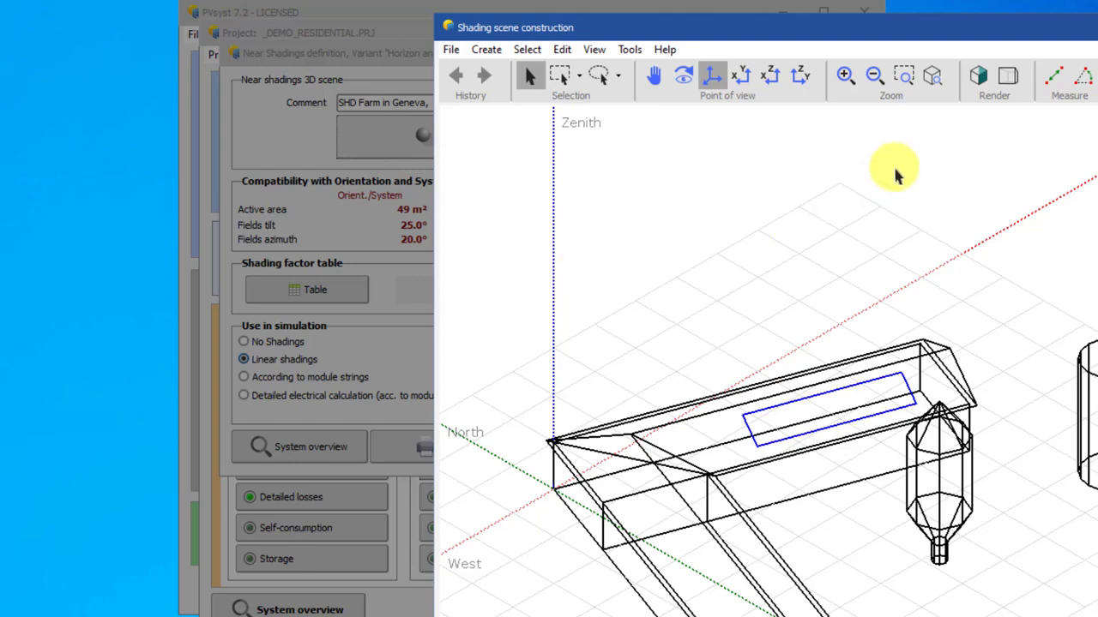
{"action": "left_click", "coordinate": [980, 77]}
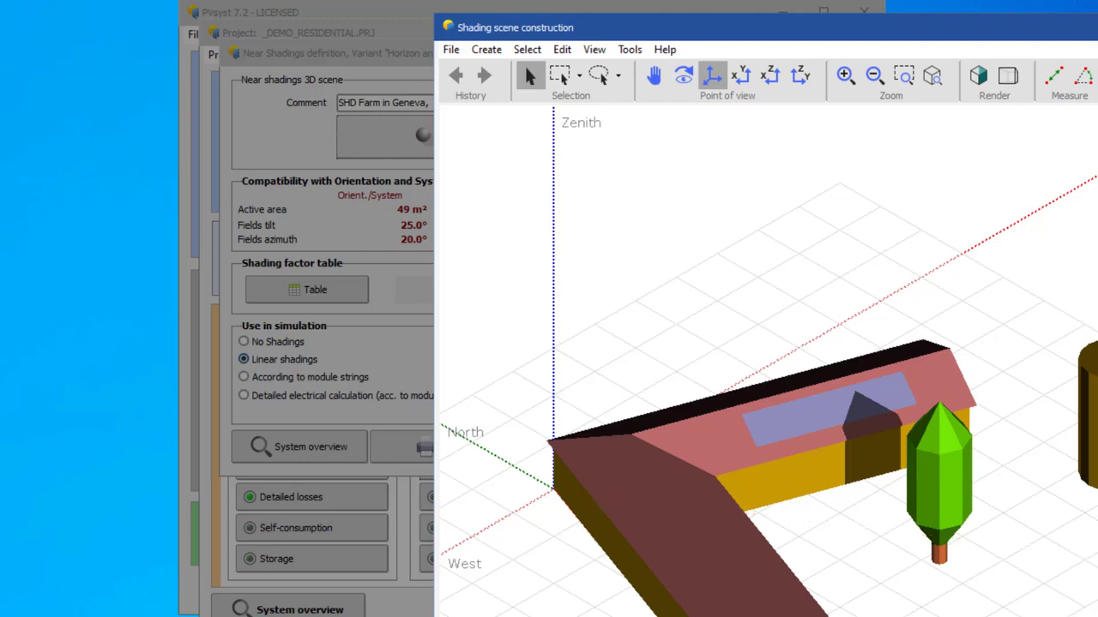
{"action": "left_click", "coordinate": [986, 89]}
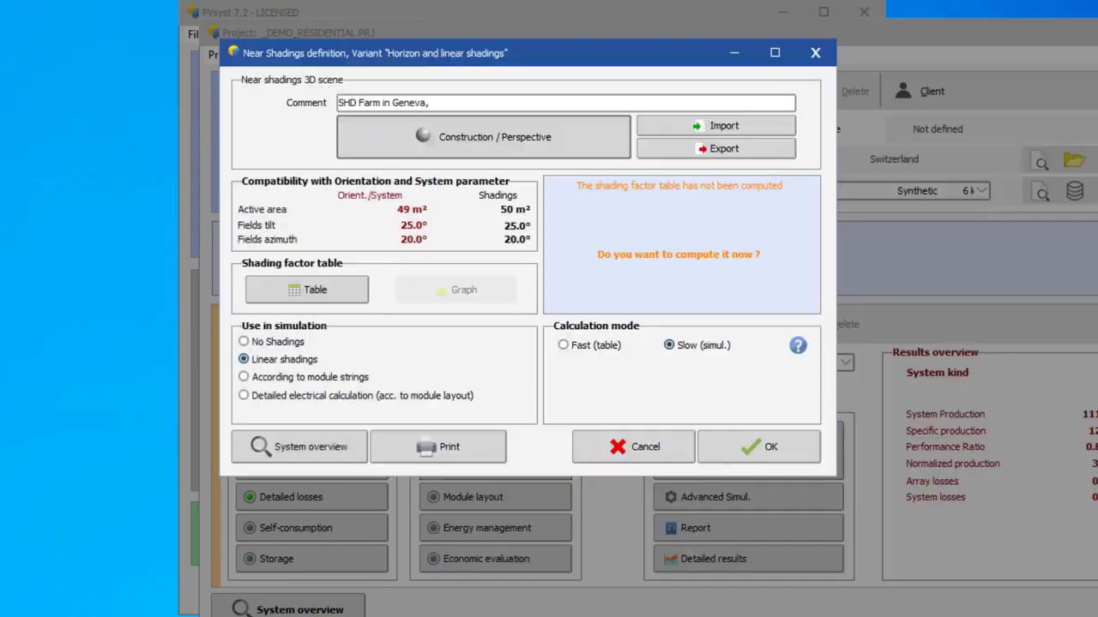
{"action": "left_click", "coordinate": [601, 437]}
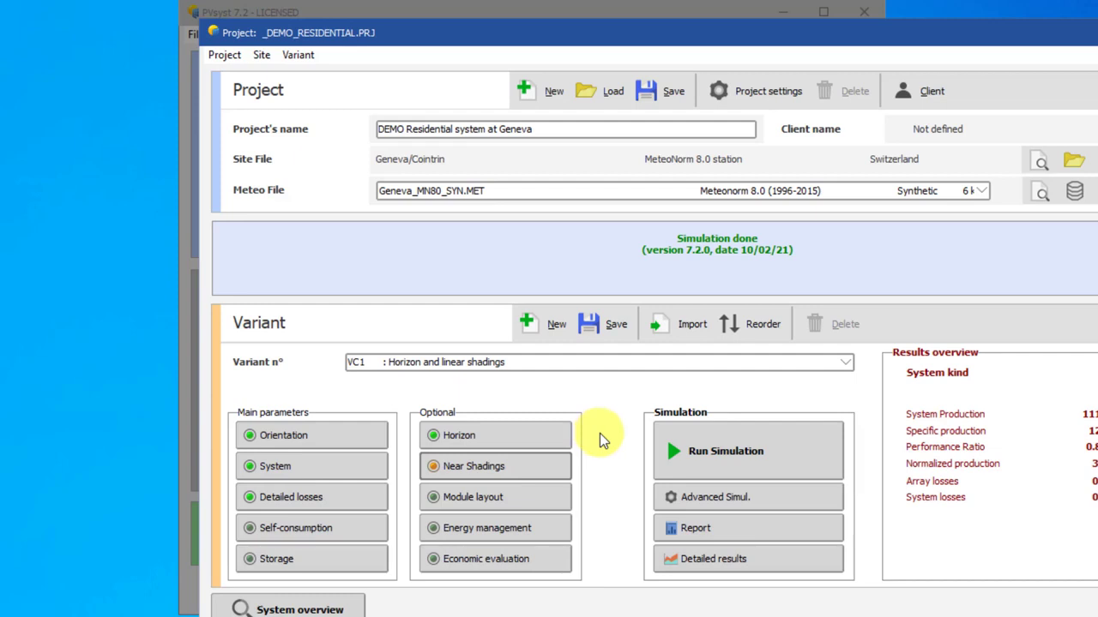
- Run the simulation of variant VC1 again and examine the pages of the simulation report
{"action": "left_click", "coordinate": [723, 447]}
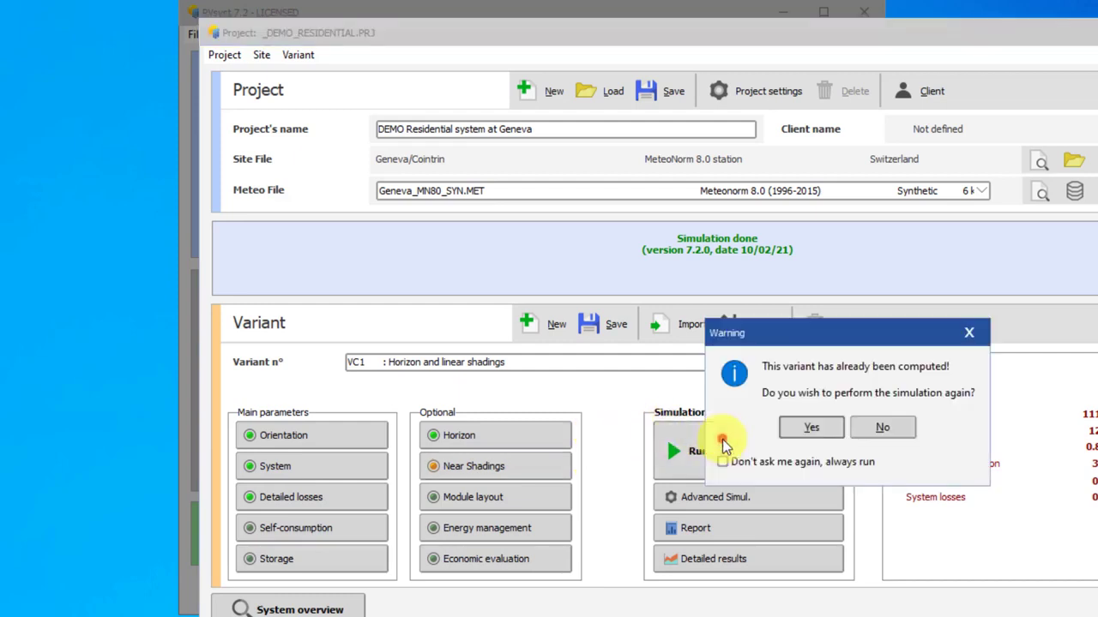
{"action": "left_click", "coordinate": [807, 429]}
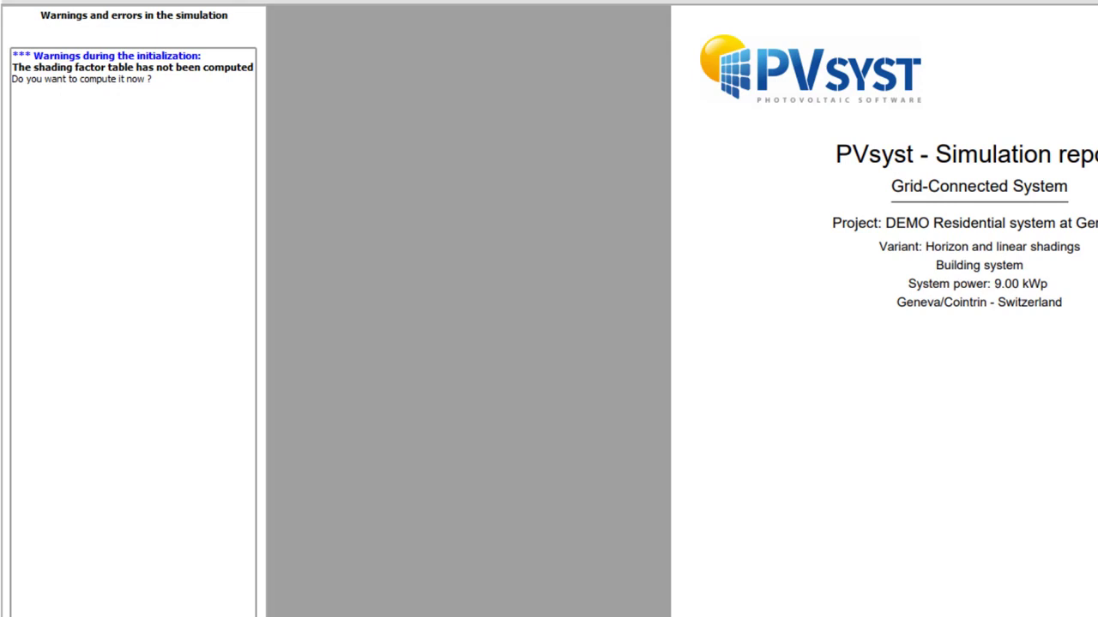
{"action": "key", "text": "Page_Down"}
{"action": "key", "text": "Page_Down"}
{"action": "key", "text": "Page_Down"}
{"action": "key", "text": "Page_Down"}
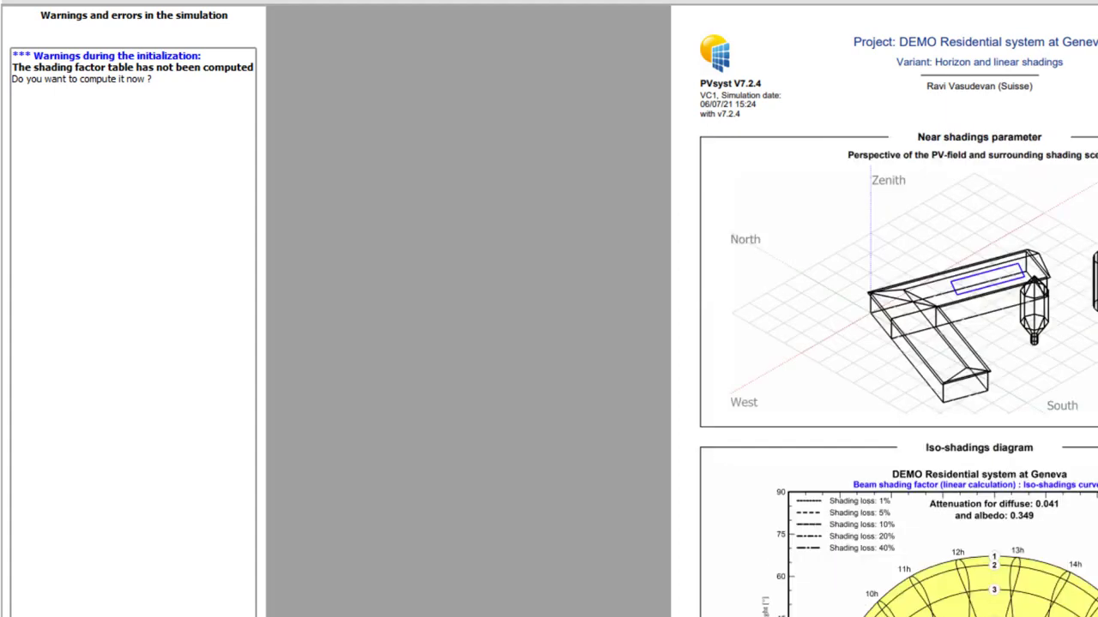
{"action": "key", "text": "Page_Down"}
{"action": "key", "text": "Page_Down"}
{"action": "key", "text": "Page_Down"}
{"action": "scroll", "coordinate": [897, 343], "scroll_direction": "up", "scroll_amount": 5}
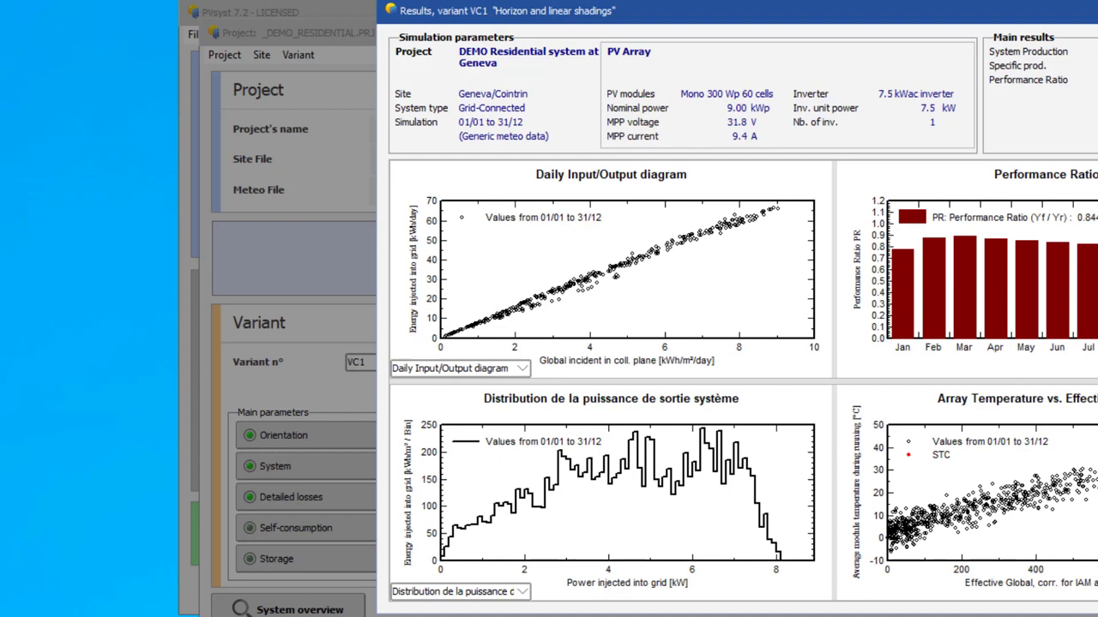
- Leave the detailed results and close the project, returning to the main window
{"action": "key", "text": "Escape"}
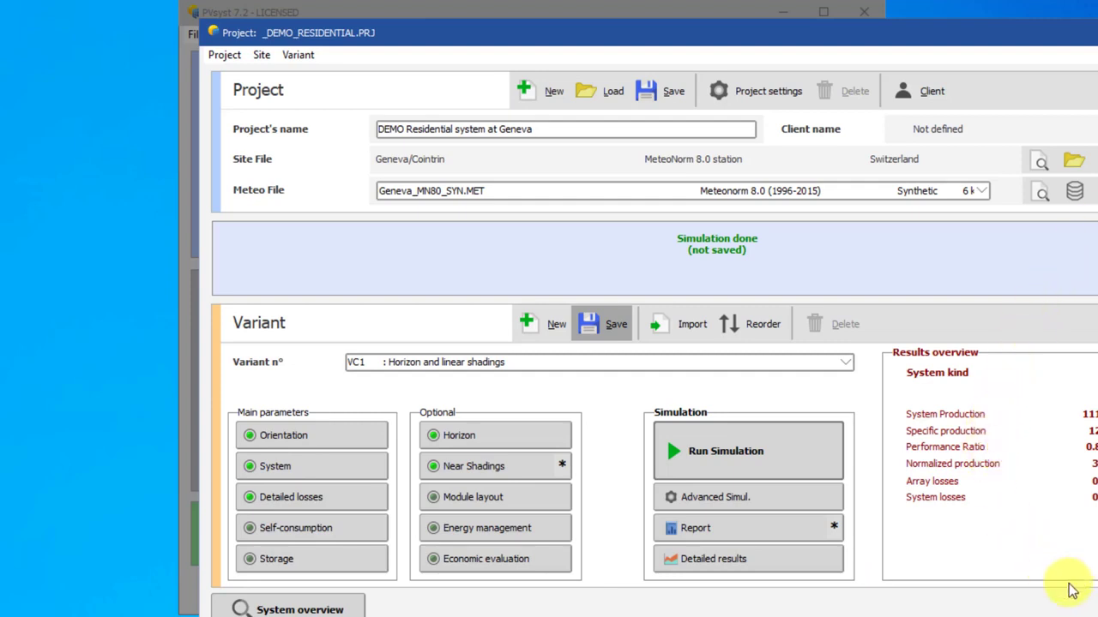
{"action": "left_click", "coordinate": [1089, 609]}
{"action": "left_click", "coordinate": [863, 477]}
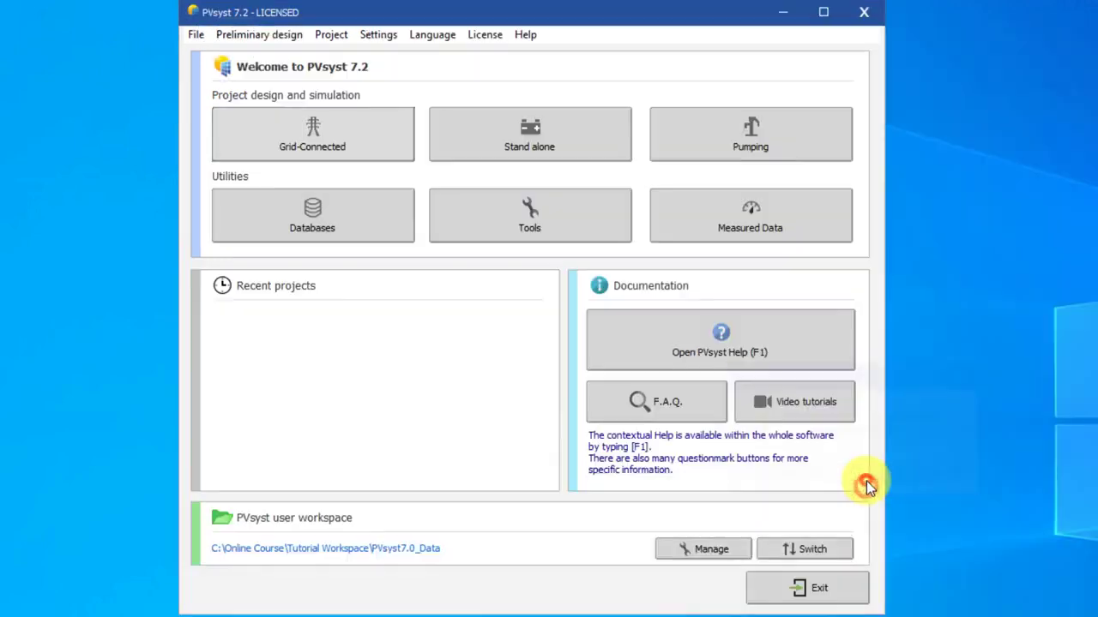